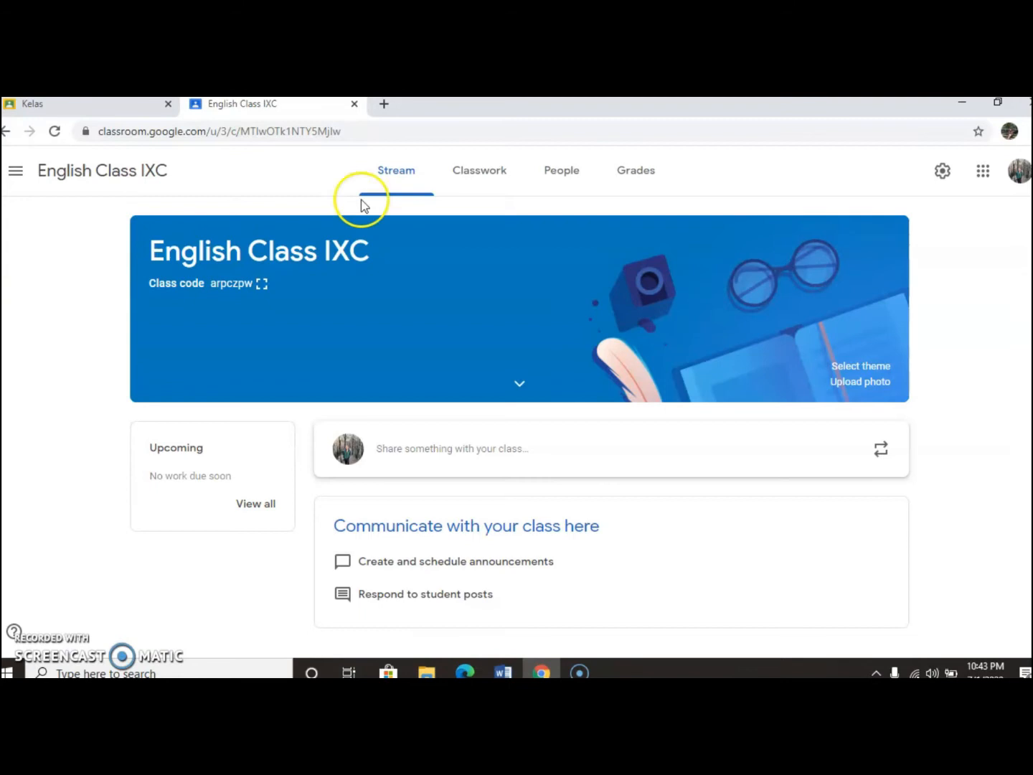
Step: Start a new announcement in the class stream and attach Definition of Morpheme.docx from the MORPHOLOGY folder on the computer
{"action": "left_click", "coordinate": [452, 450]}
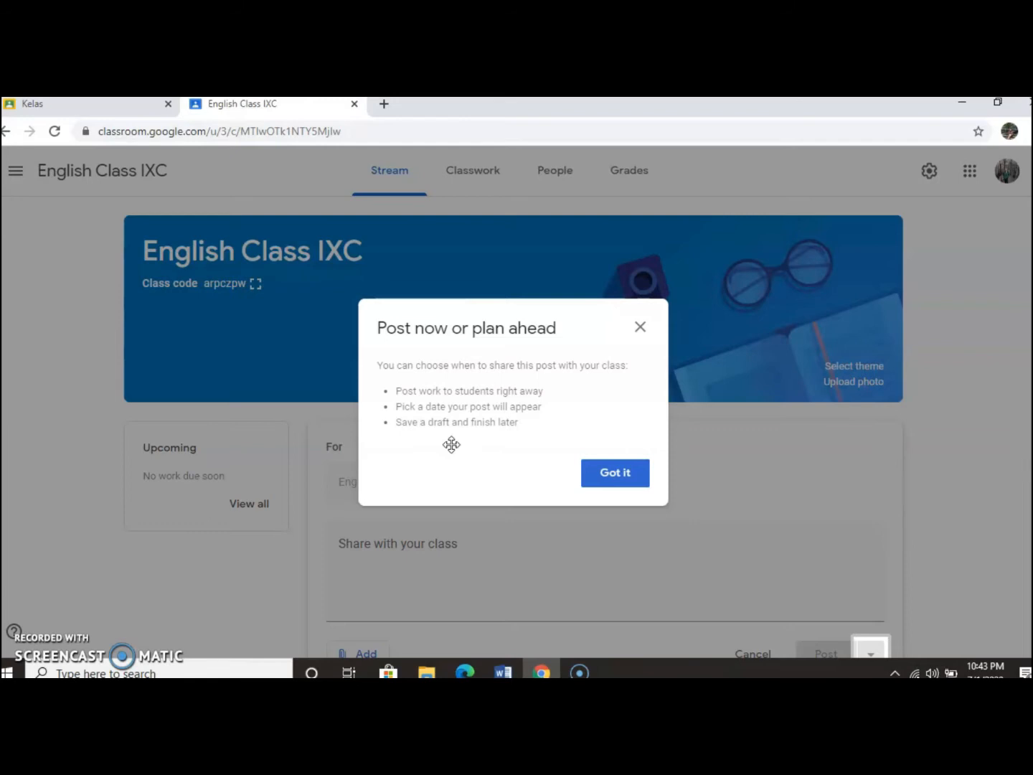
{"action": "left_click", "coordinate": [615, 476]}
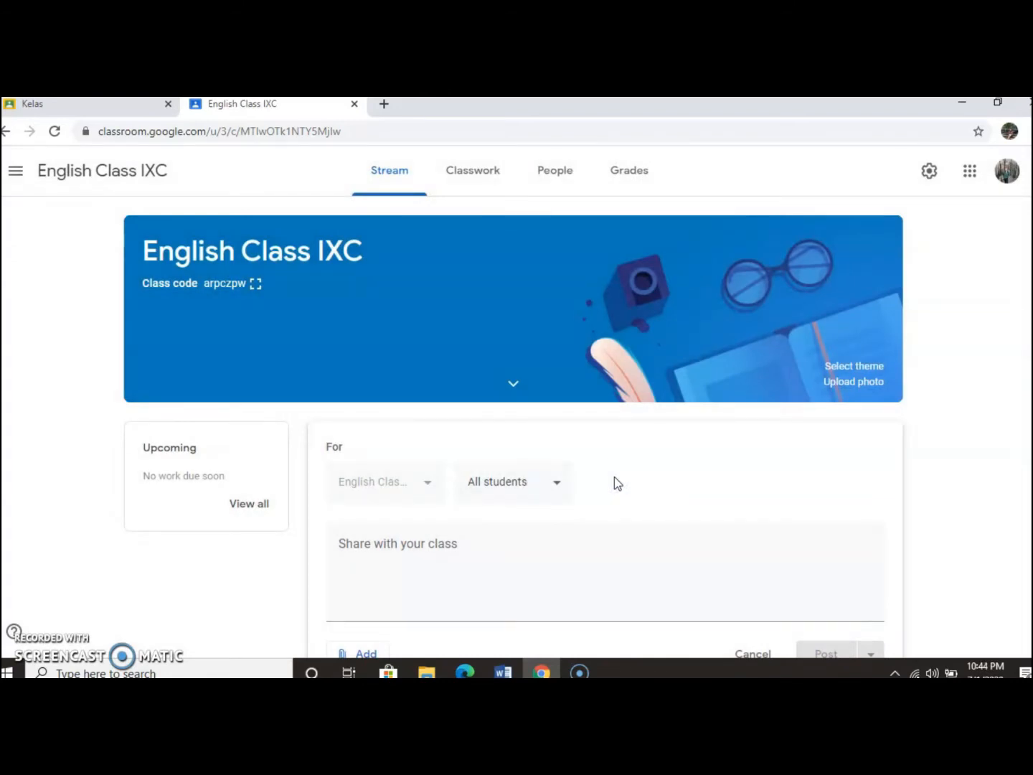
{"action": "left_click", "coordinate": [463, 524]}
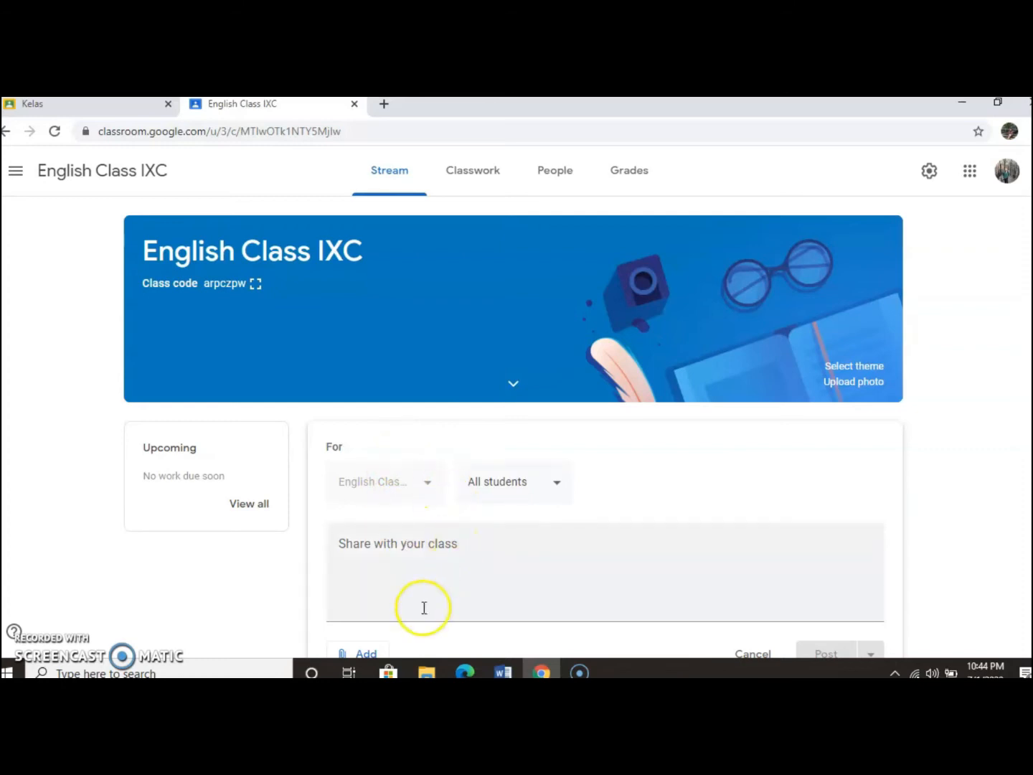
{"action": "left_click", "coordinate": [367, 655]}
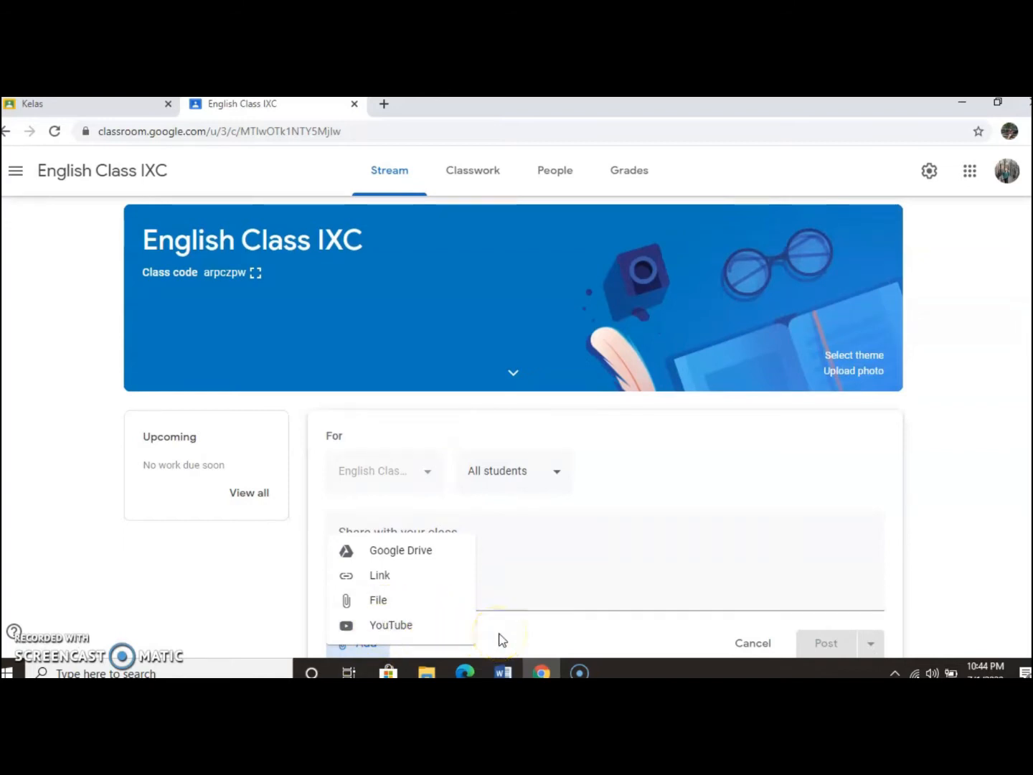
{"action": "left_click", "coordinate": [445, 603]}
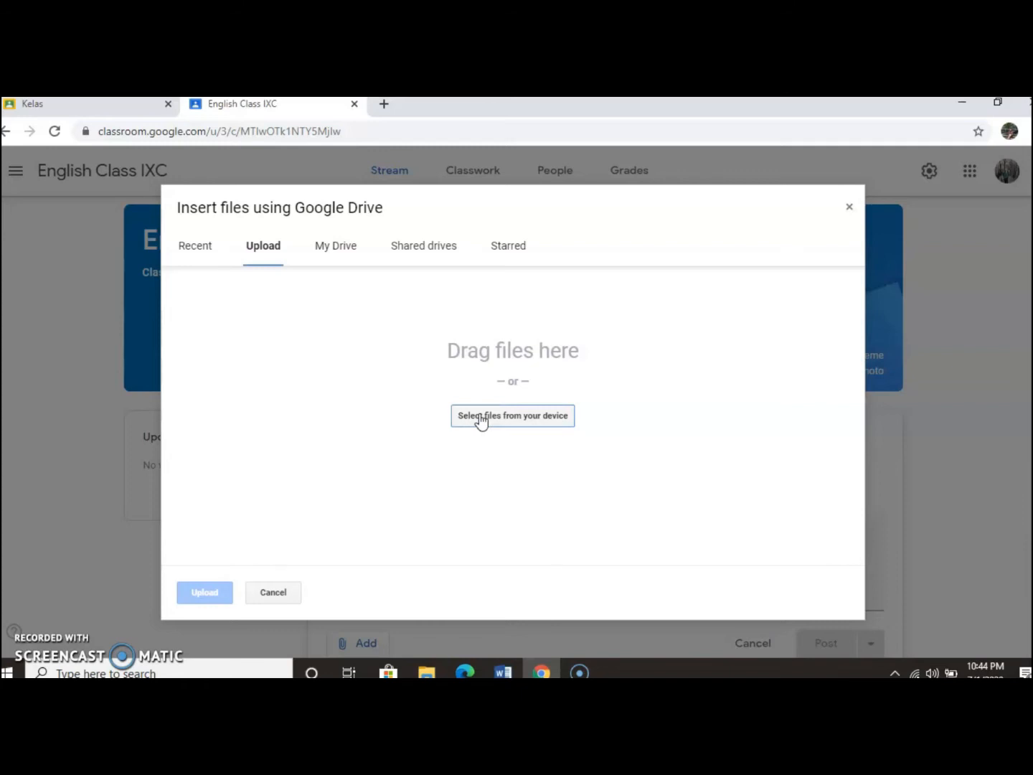
{"action": "left_click", "coordinate": [481, 420]}
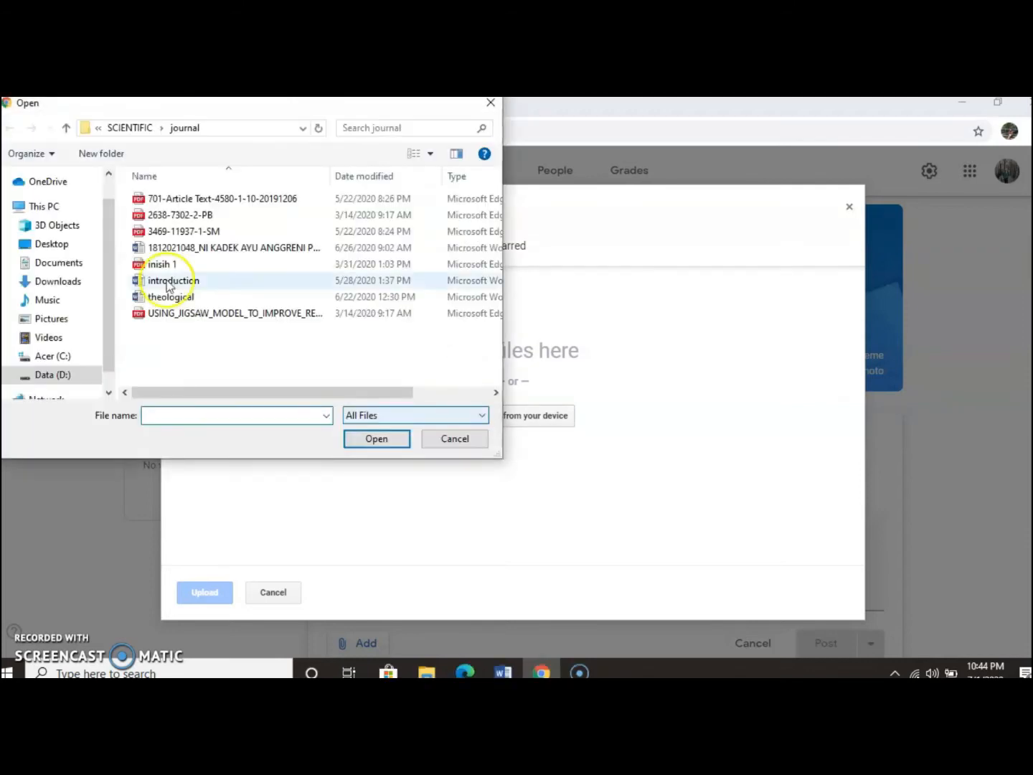
{"action": "left_click", "coordinate": [81, 283]}
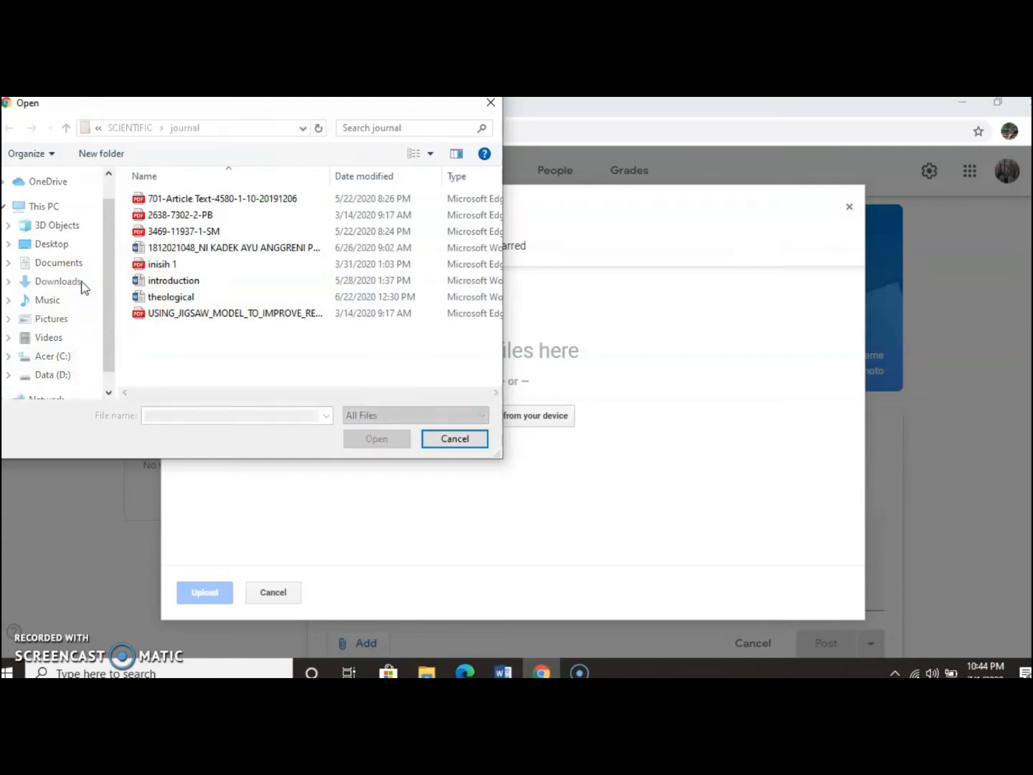
{"action": "left_click", "coordinate": [64, 375]}
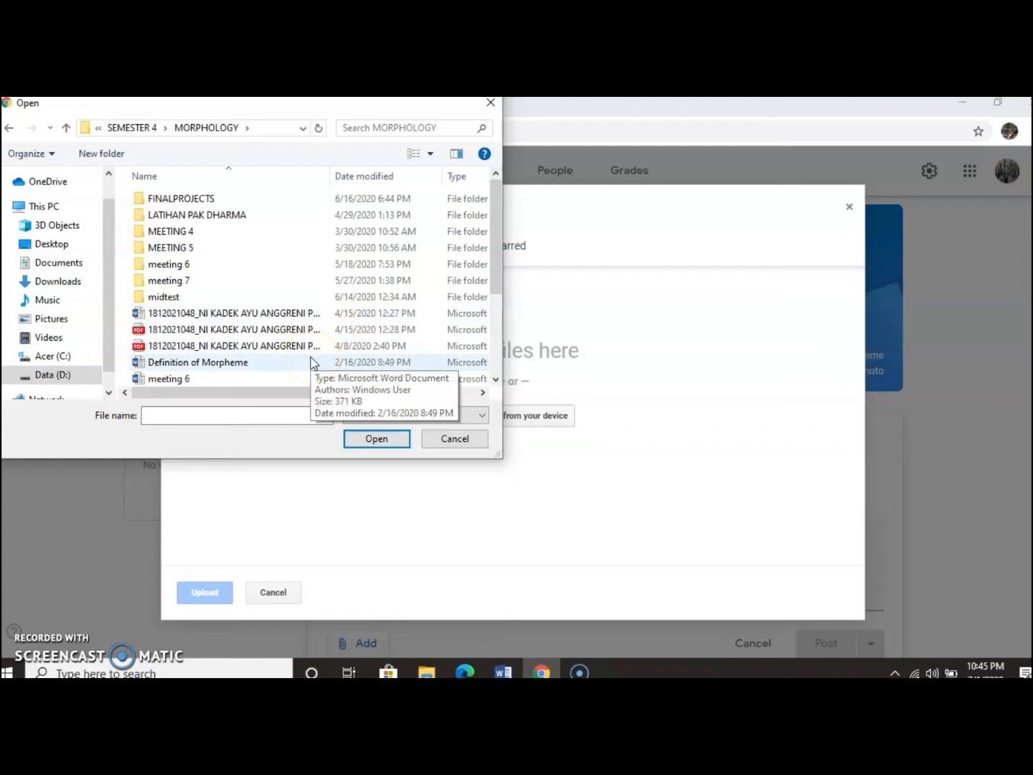
{"action": "left_click", "coordinate": [313, 362]}
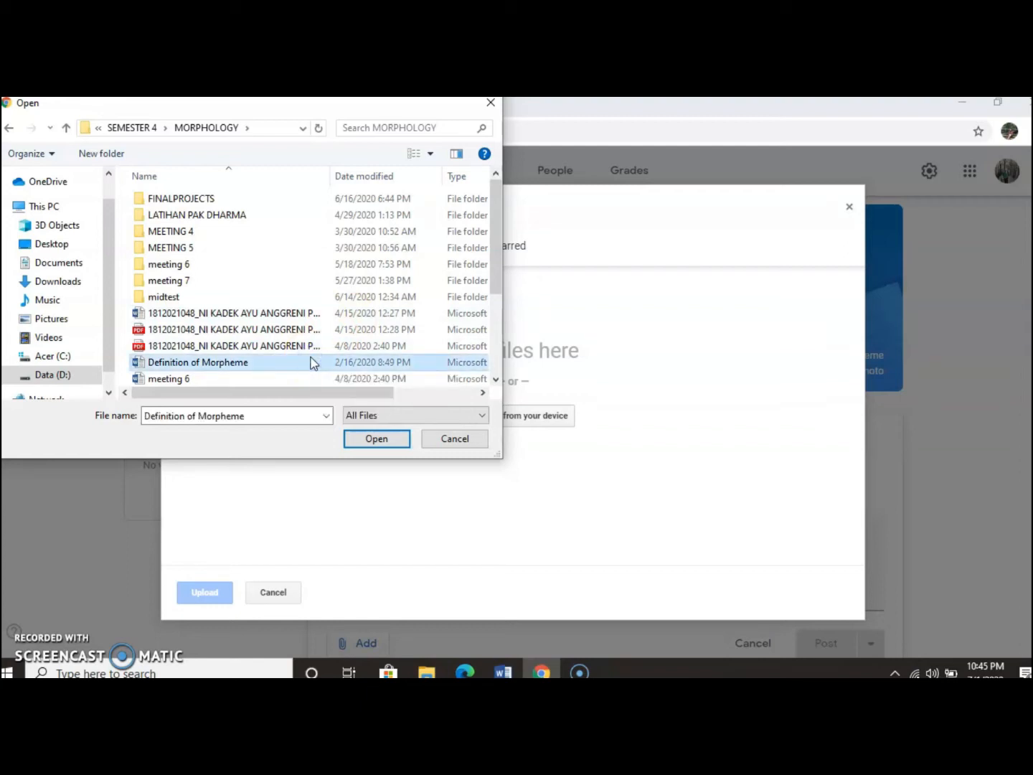
{"action": "left_click", "coordinate": [375, 441]}
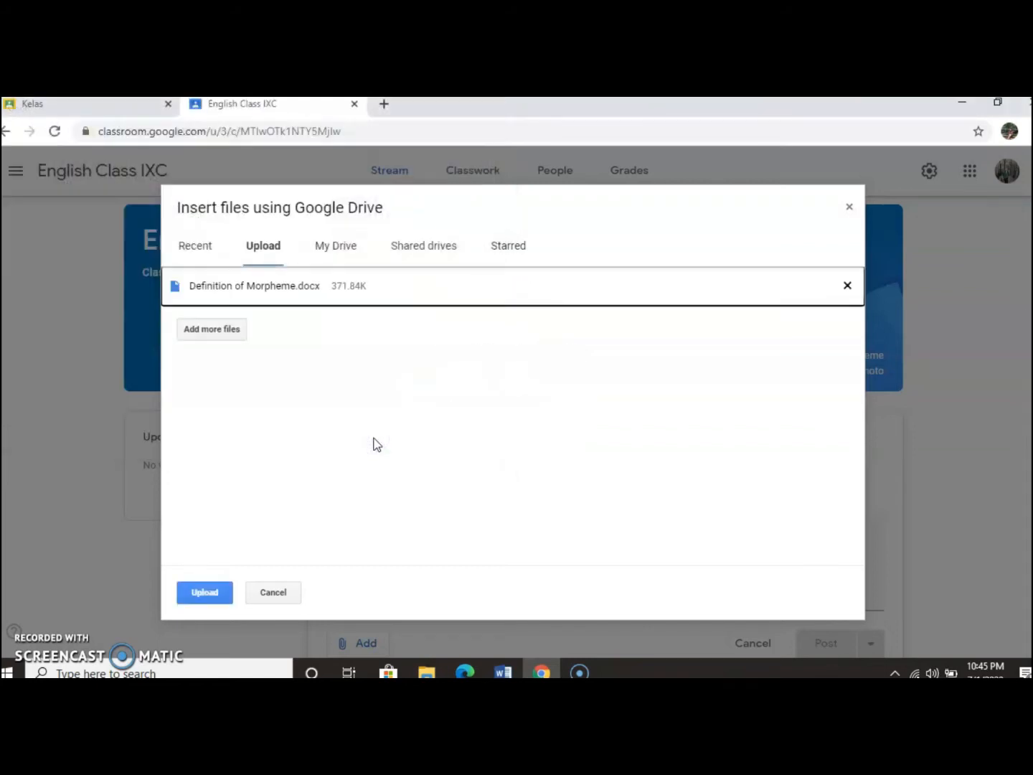
{"action": "left_click", "coordinate": [208, 598]}
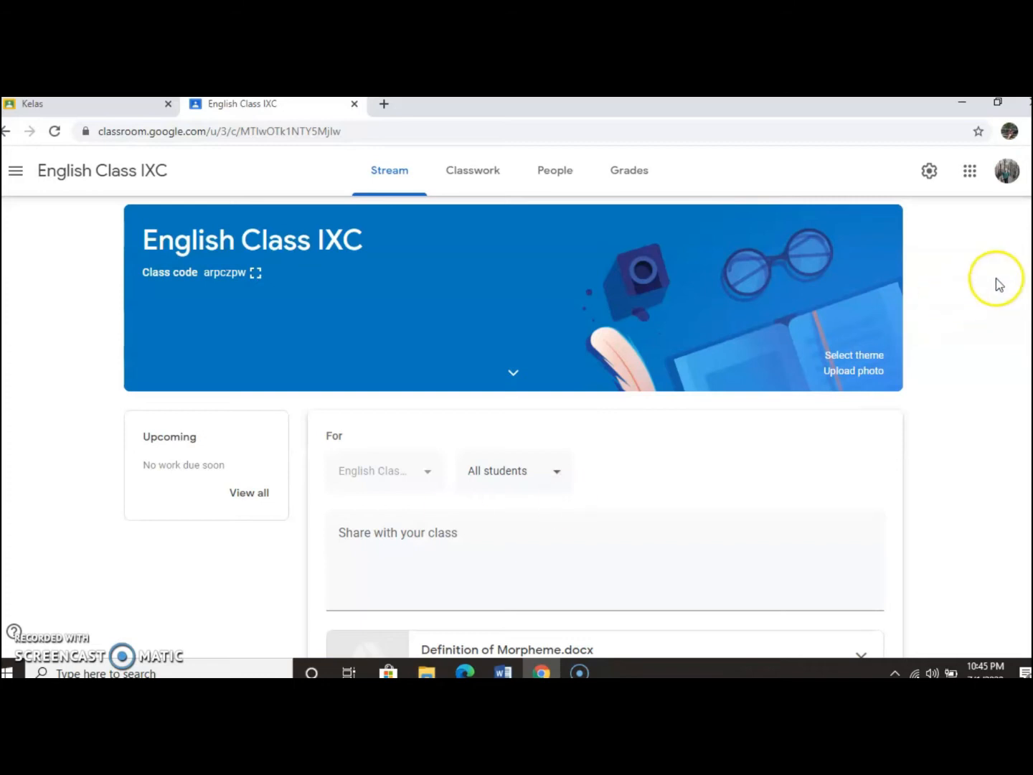
Step: Add the message "anak anak silahkan baca materi tersebut , dan kita akan diskusikan pada kolom komentar." to the announcement and post it
{"action": "scroll", "coordinate": [1026, 280], "scroll_direction": "down", "scroll_amount": 1}
{"action": "scroll", "coordinate": [513, 423], "scroll_direction": "down", "scroll_amount": 1}
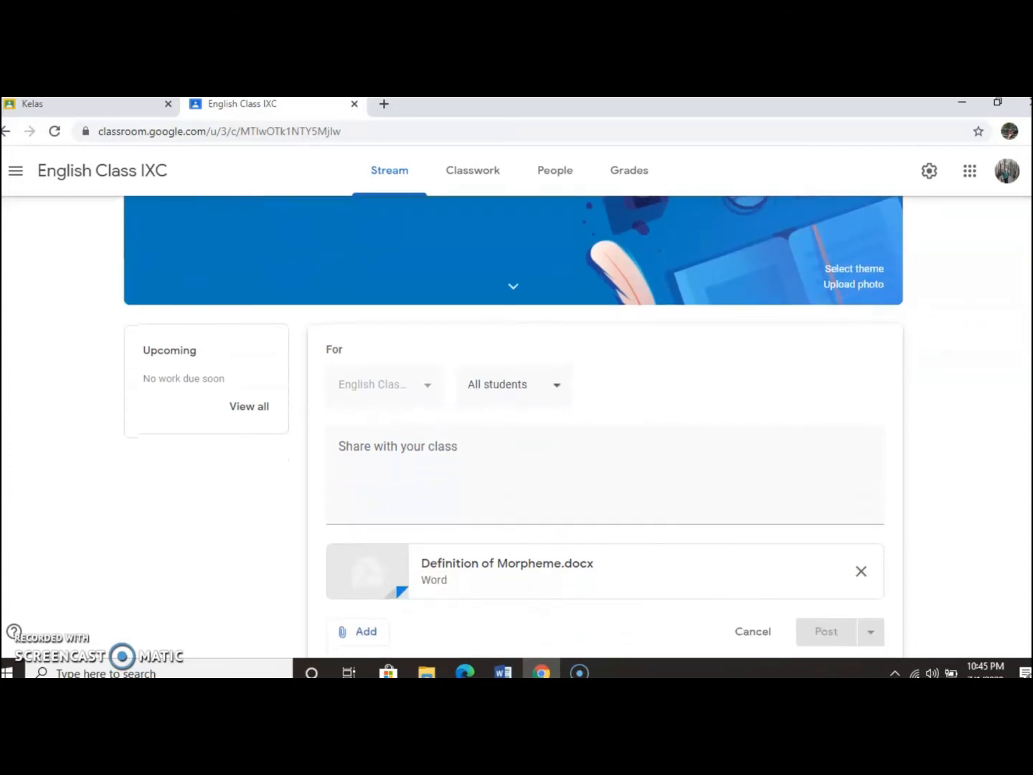
{"action": "left_click", "coordinate": [434, 448]}
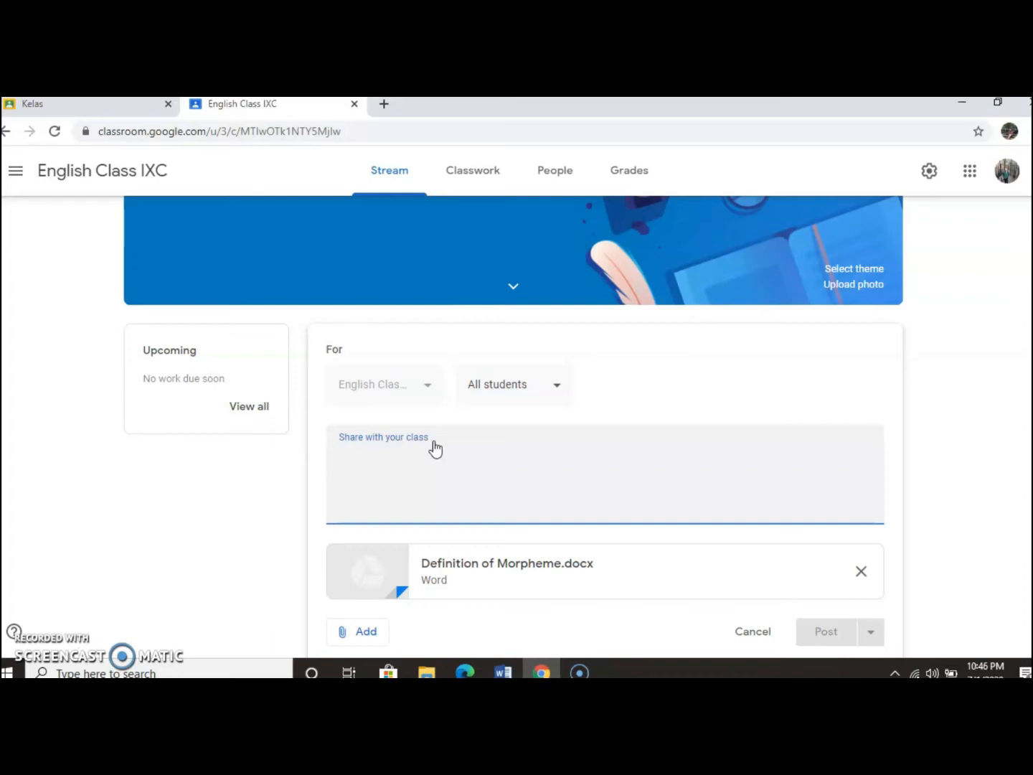
{"action": "type", "text": "anak anak silahkan baca materi tersebut , dan kita akan diskusikan pada kolom komentar."}
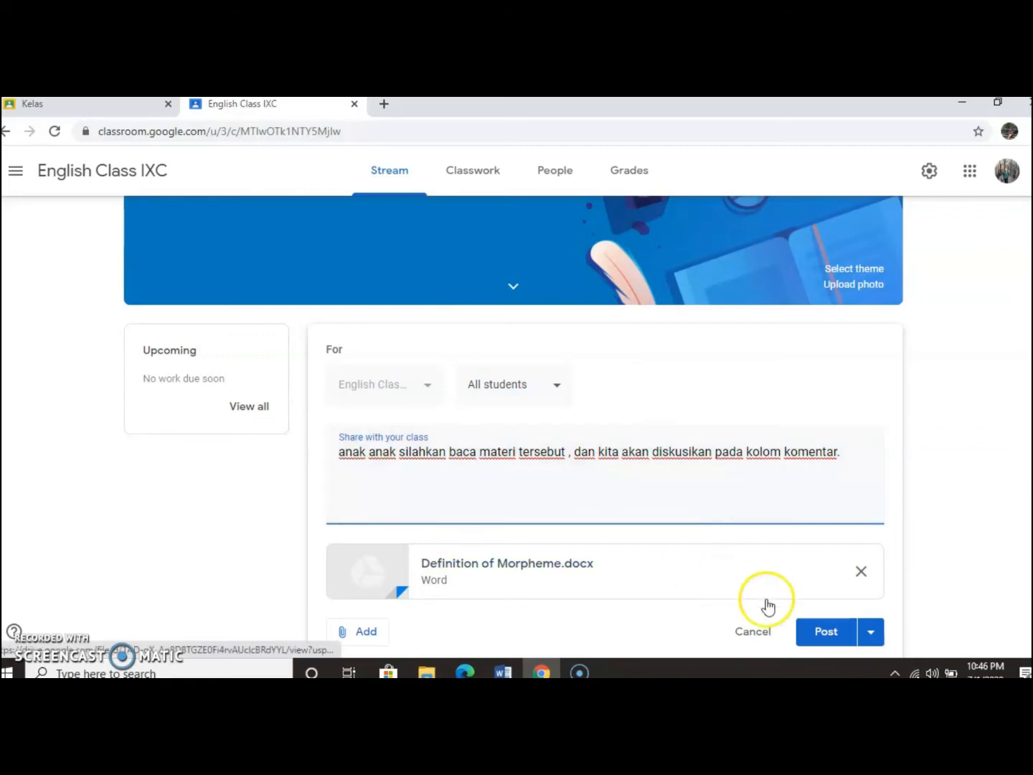
{"action": "left_click", "coordinate": [815, 635]}
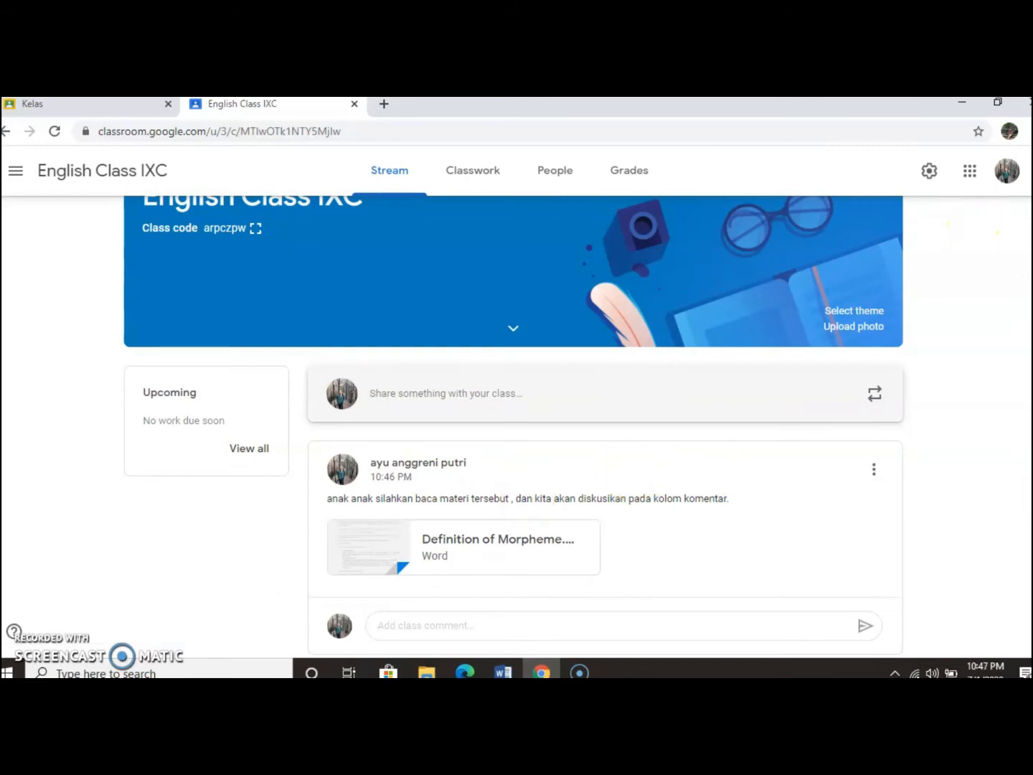
Step: Post the class comment "apakah ada pertanyaan?" under the Definition of Morpheme announcement
{"action": "left_click", "coordinate": [432, 625]}
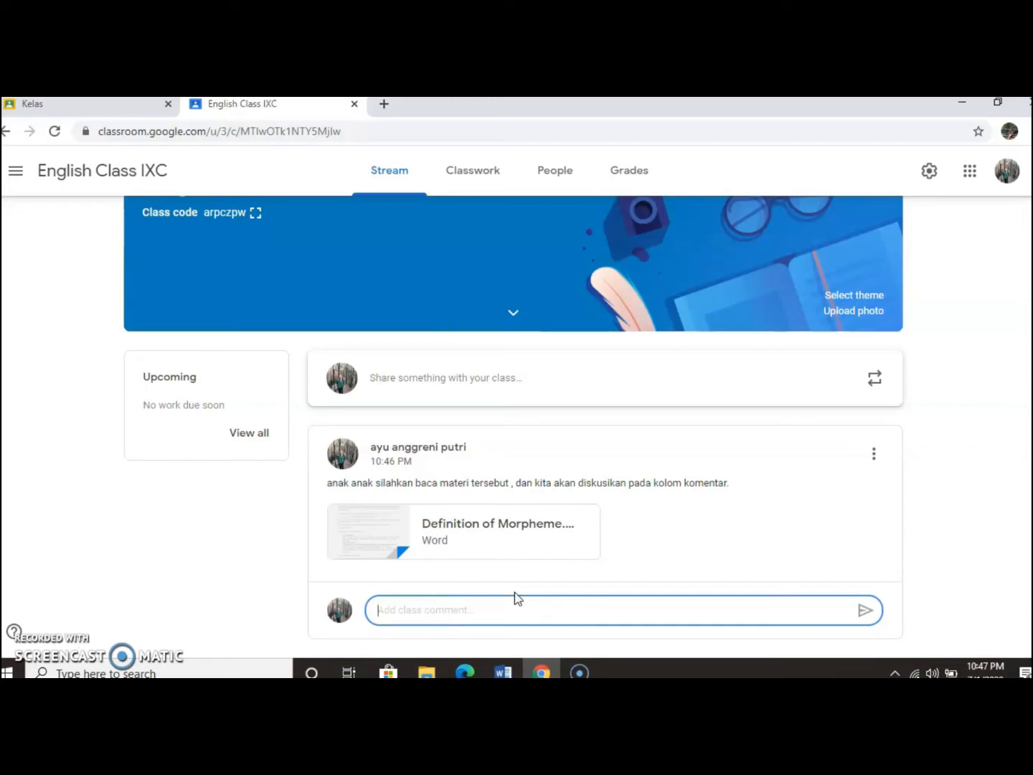
{"action": "type", "text": "apakah ada pertanyaan?"}
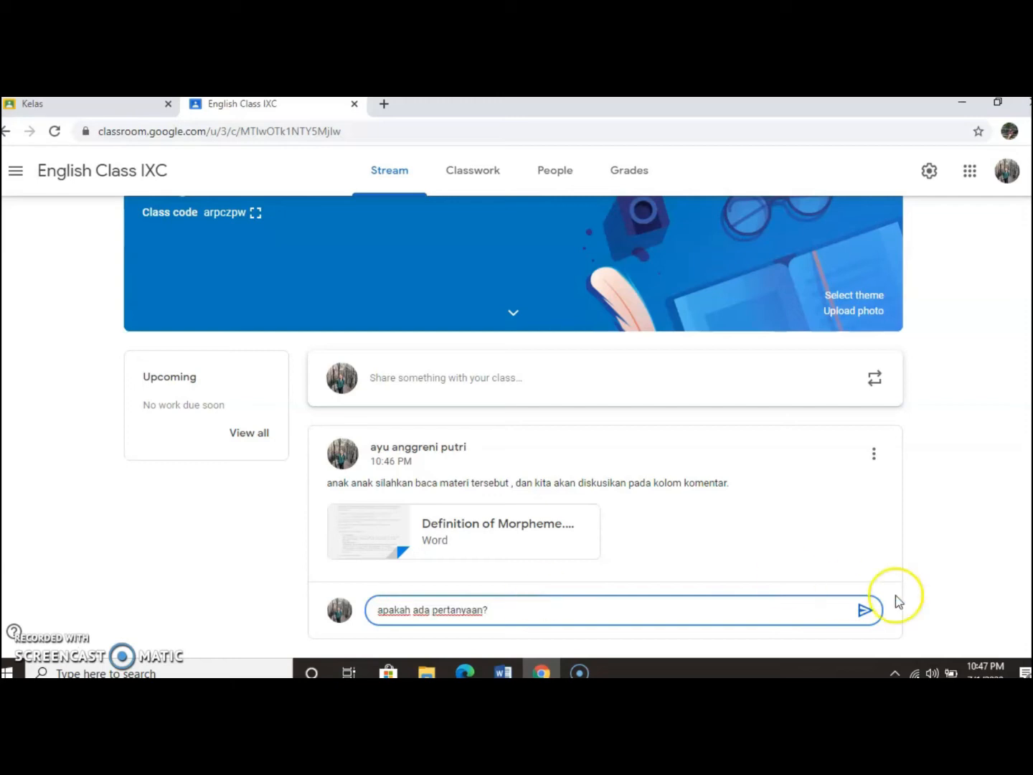
{"action": "left_click", "coordinate": [865, 610]}
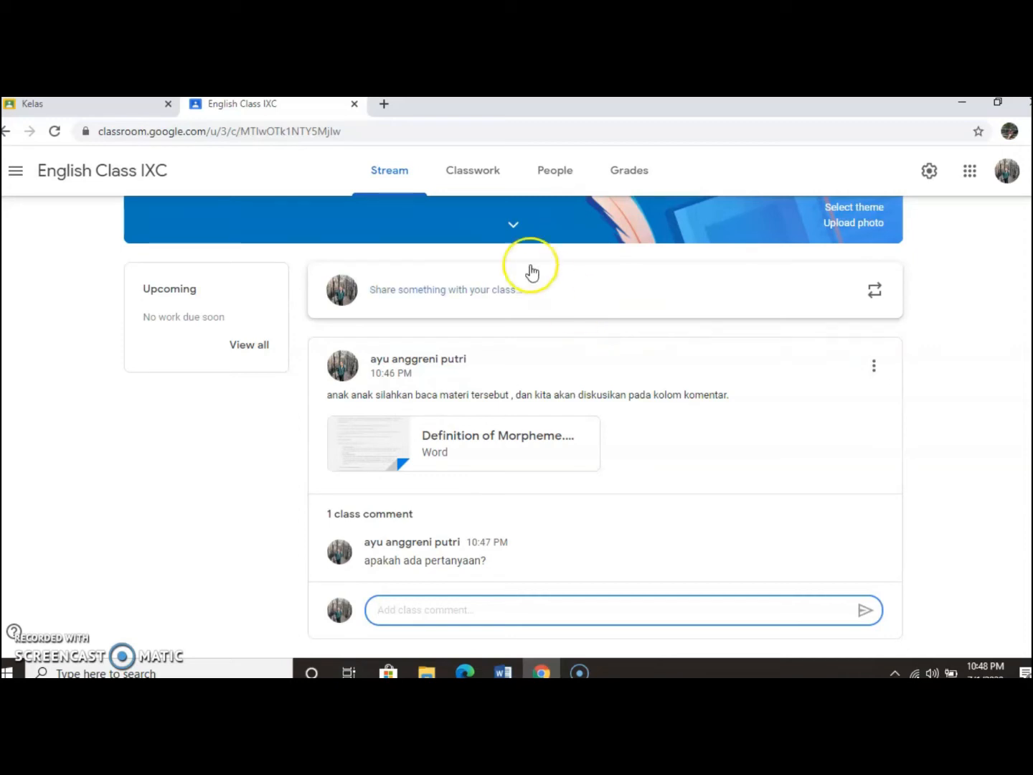
Step: Create a classwork assignment titled "morpheme" with the instructions "buatlah jenis-jenis morpheme yang kalian ketahui!"
{"action": "left_click", "coordinate": [466, 175]}
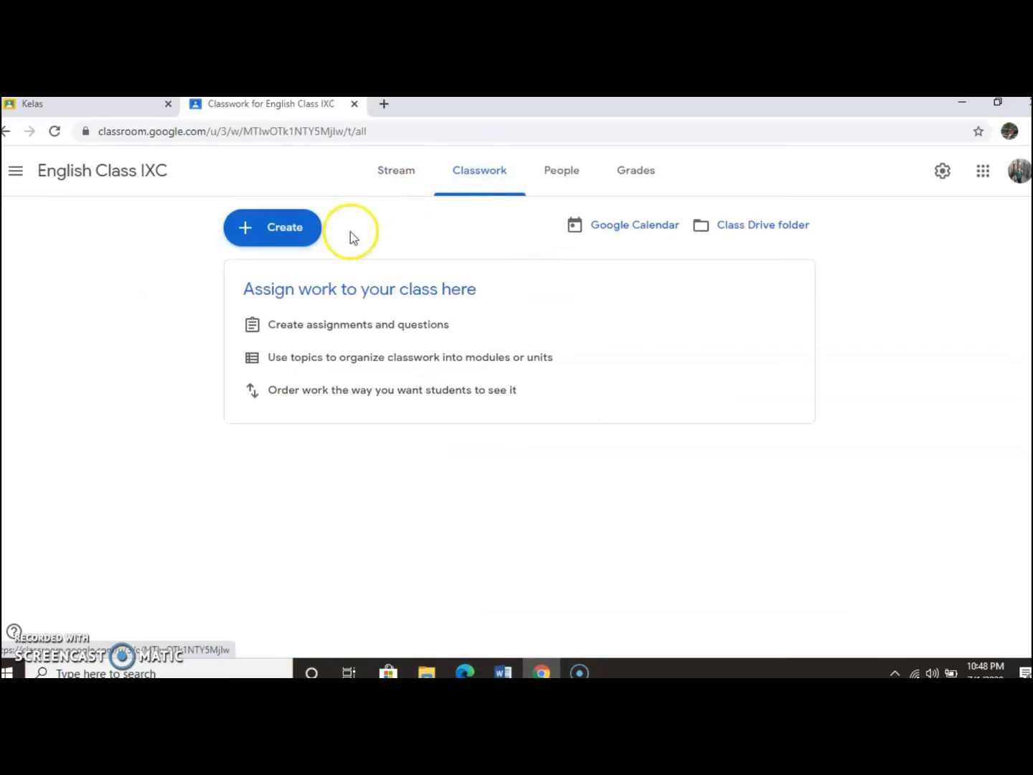
{"action": "left_click", "coordinate": [297, 237]}
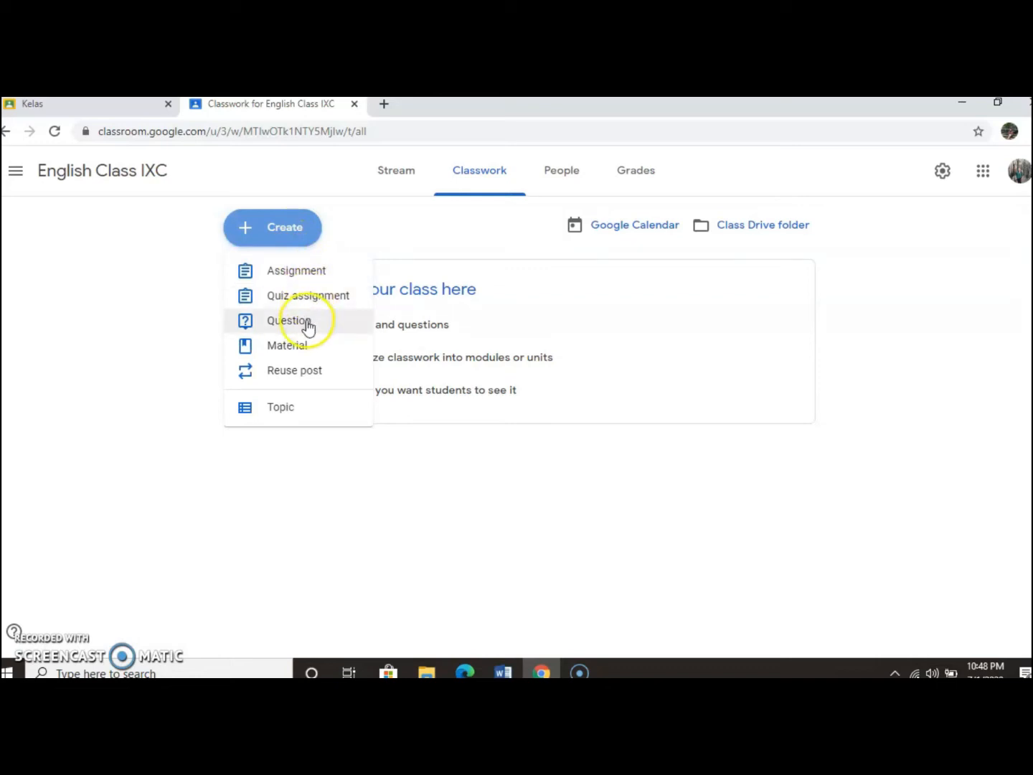
{"action": "left_click", "coordinate": [302, 278]}
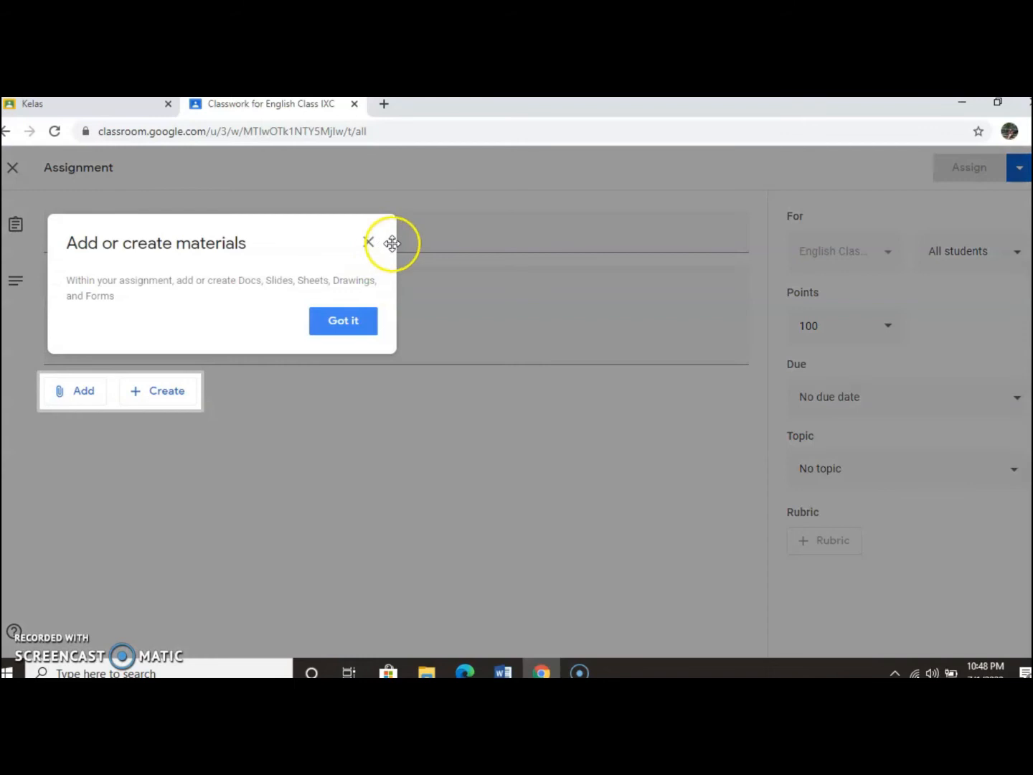
{"action": "left_click", "coordinate": [343, 321]}
{"action": "left_click", "coordinate": [73, 234]}
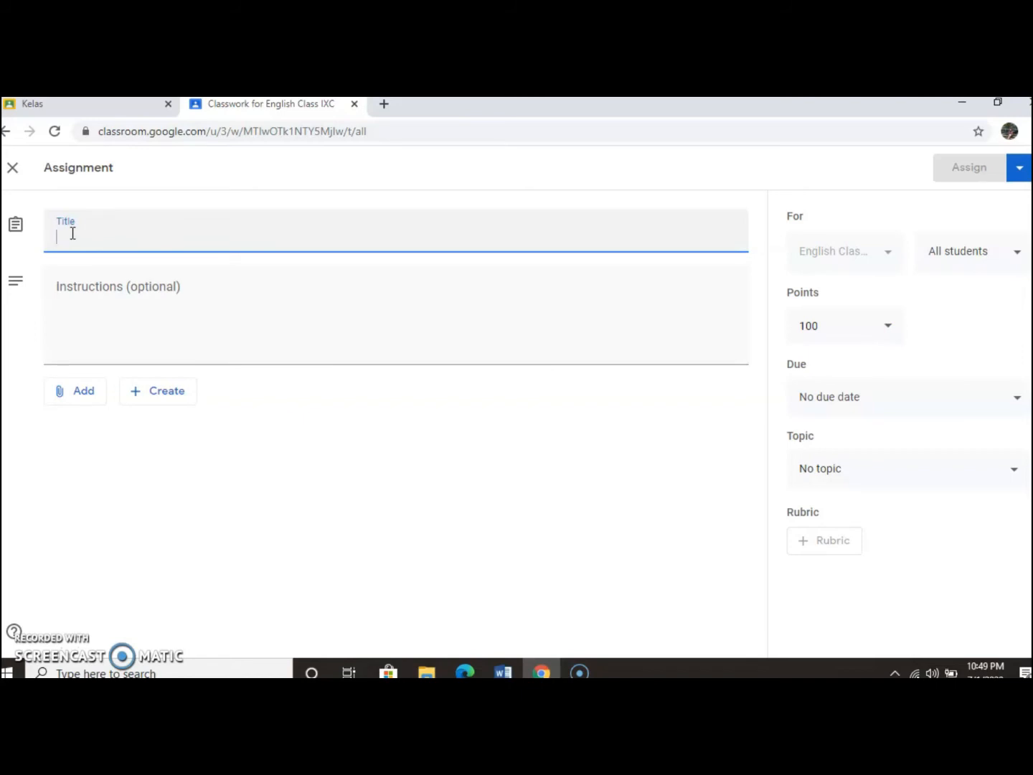
{"action": "type", "text": "morpheme"}
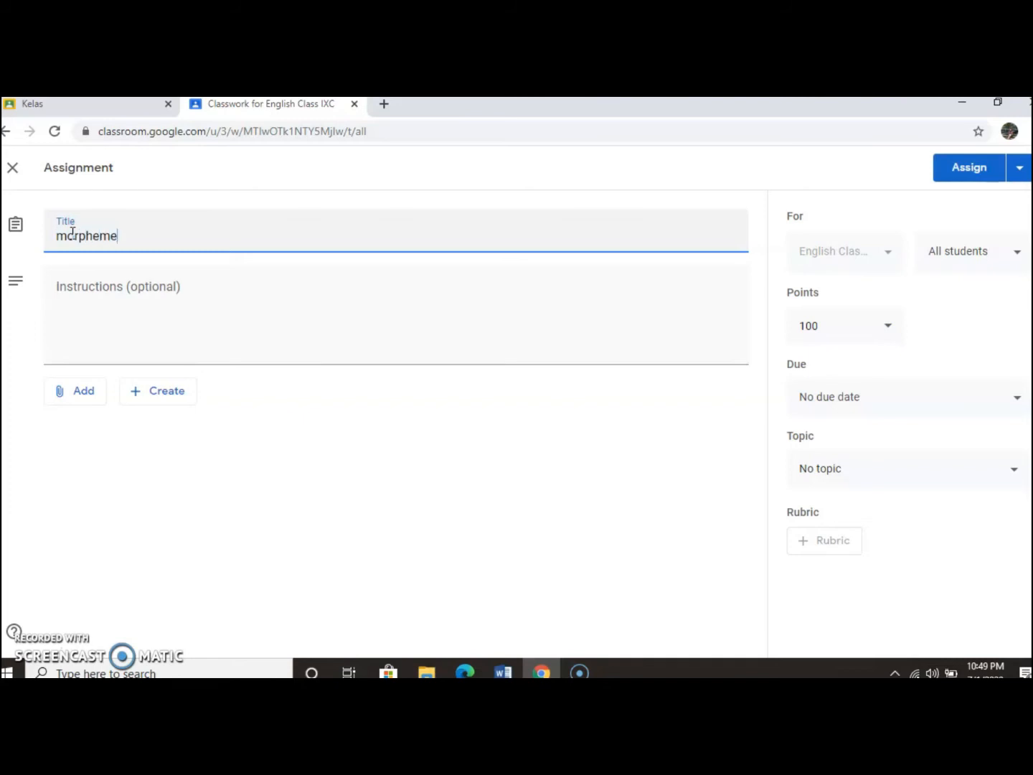
{"action": "left_click", "coordinate": [80, 274]}
{"action": "left_click", "coordinate": [81, 302]}
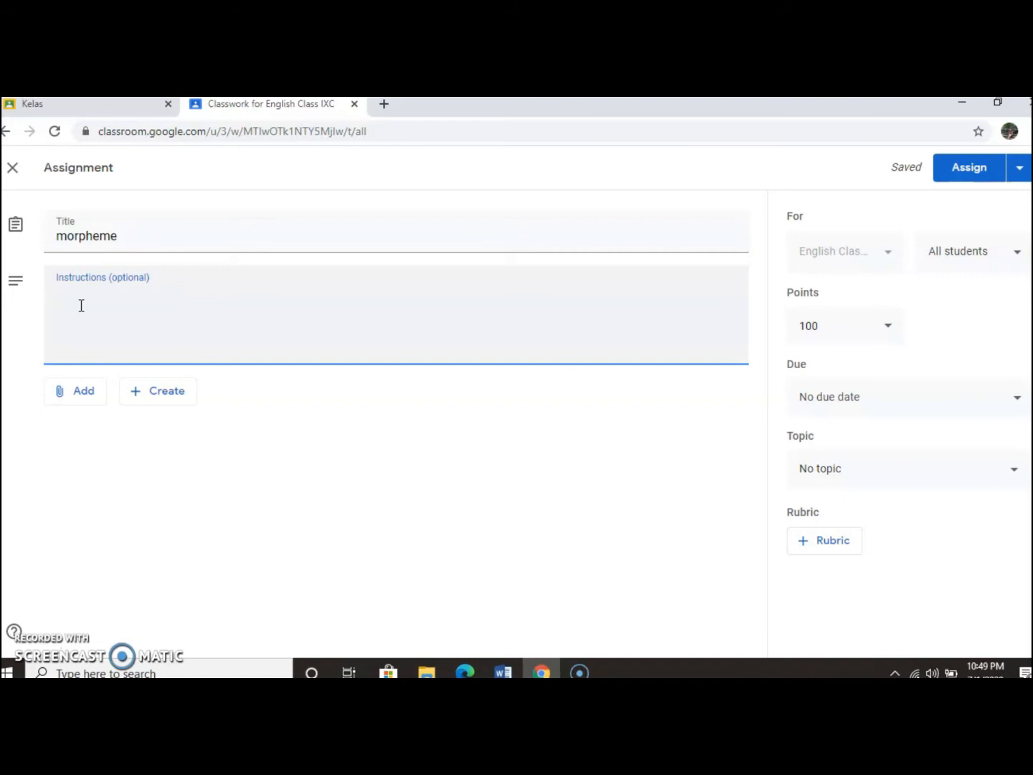
{"action": "type", "text": "buatlah jenis-jenis morpheme yang kalian ketahui!"}
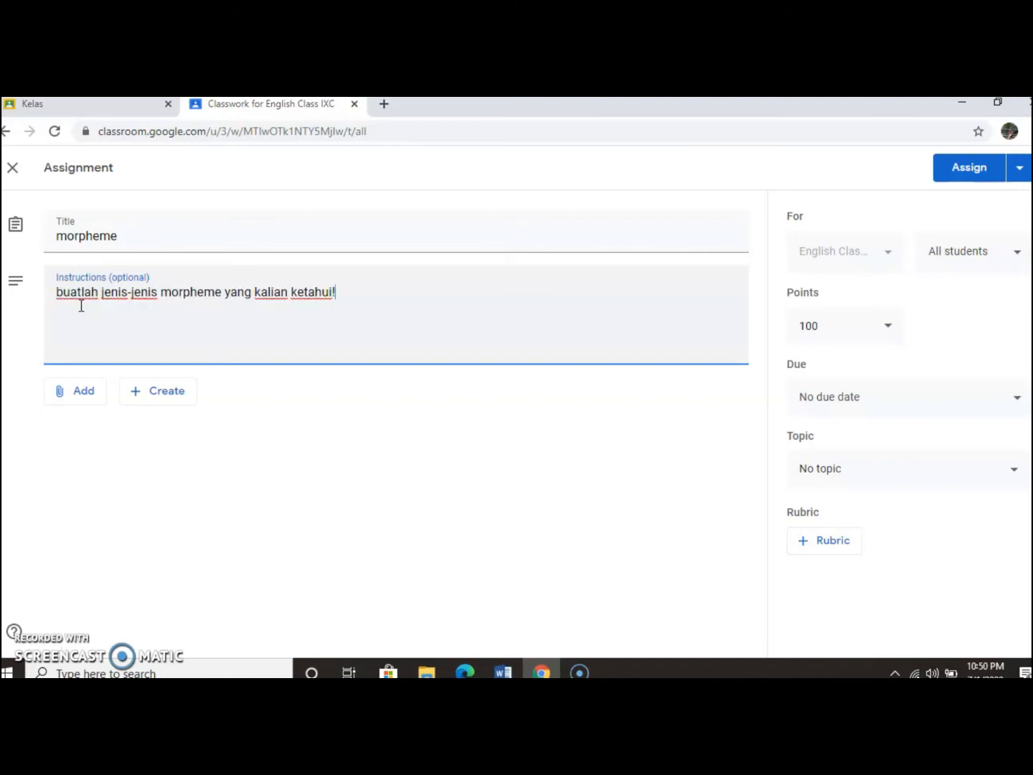
Step: Set the assignment's due date to Jul 6, 2020 at 11:59 PM and assign it to the class
{"action": "left_click", "coordinate": [925, 399]}
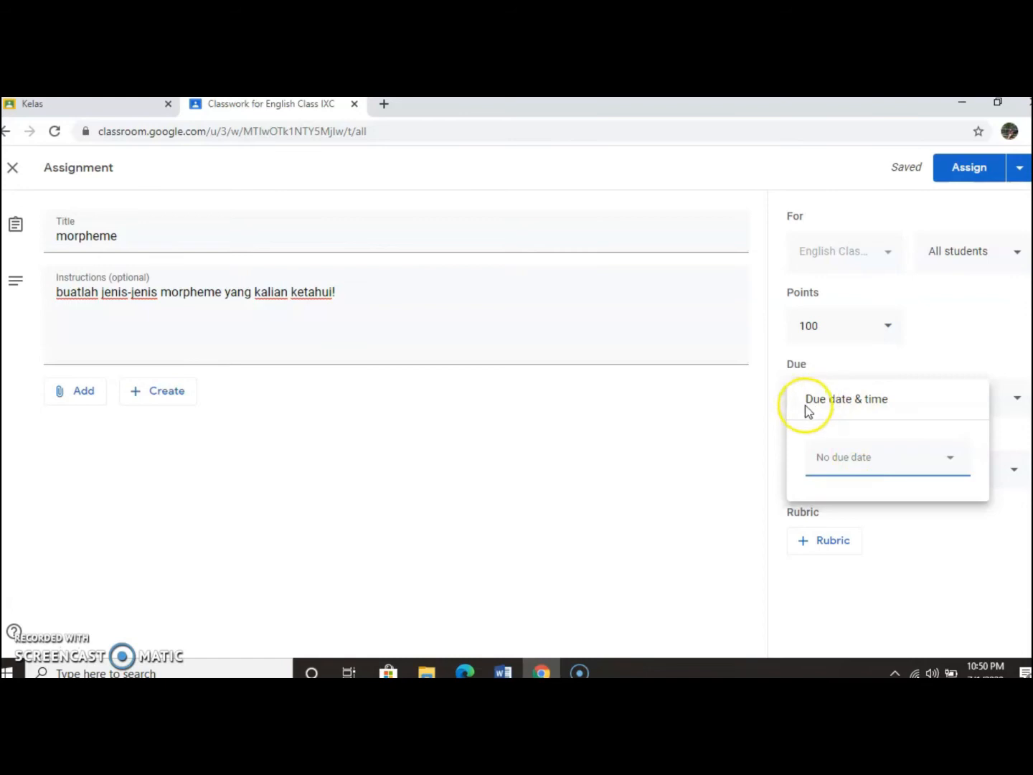
{"action": "left_click", "coordinate": [953, 467]}
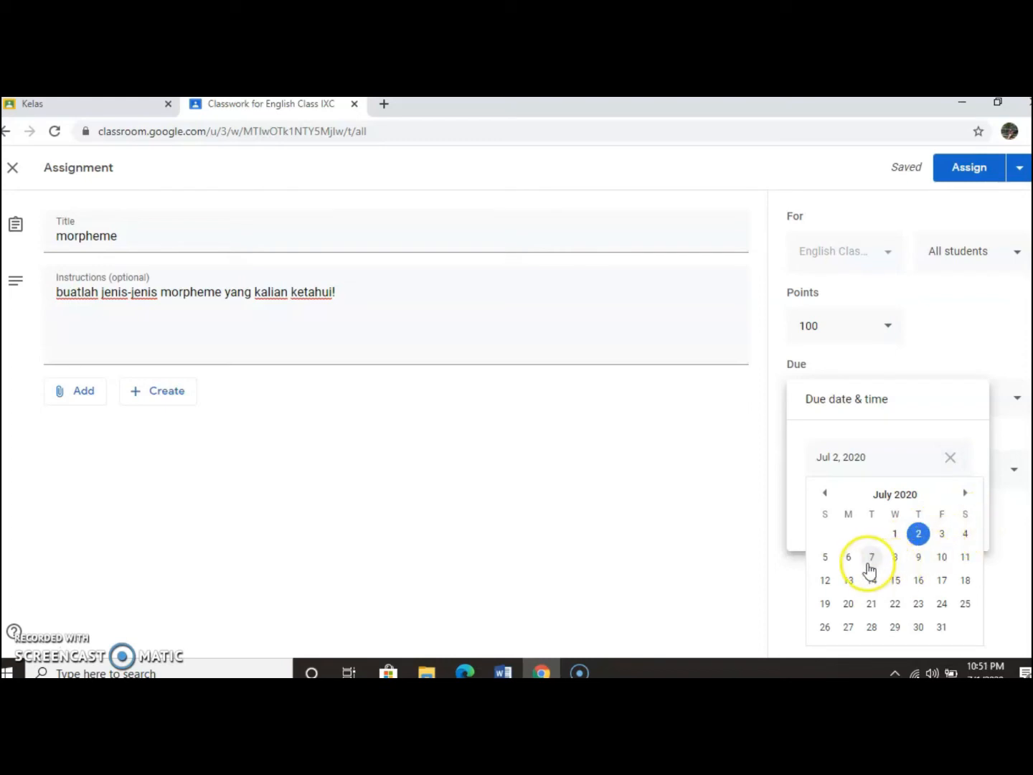
{"action": "left_click", "coordinate": [848, 557]}
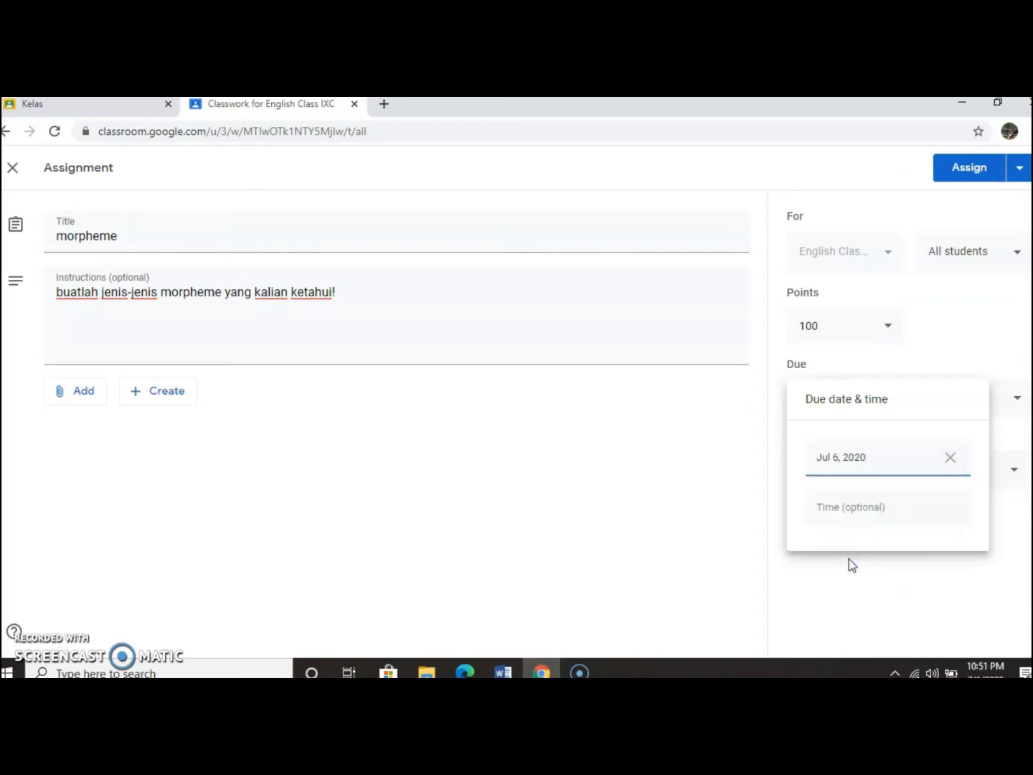
{"action": "left_click", "coordinate": [851, 507]}
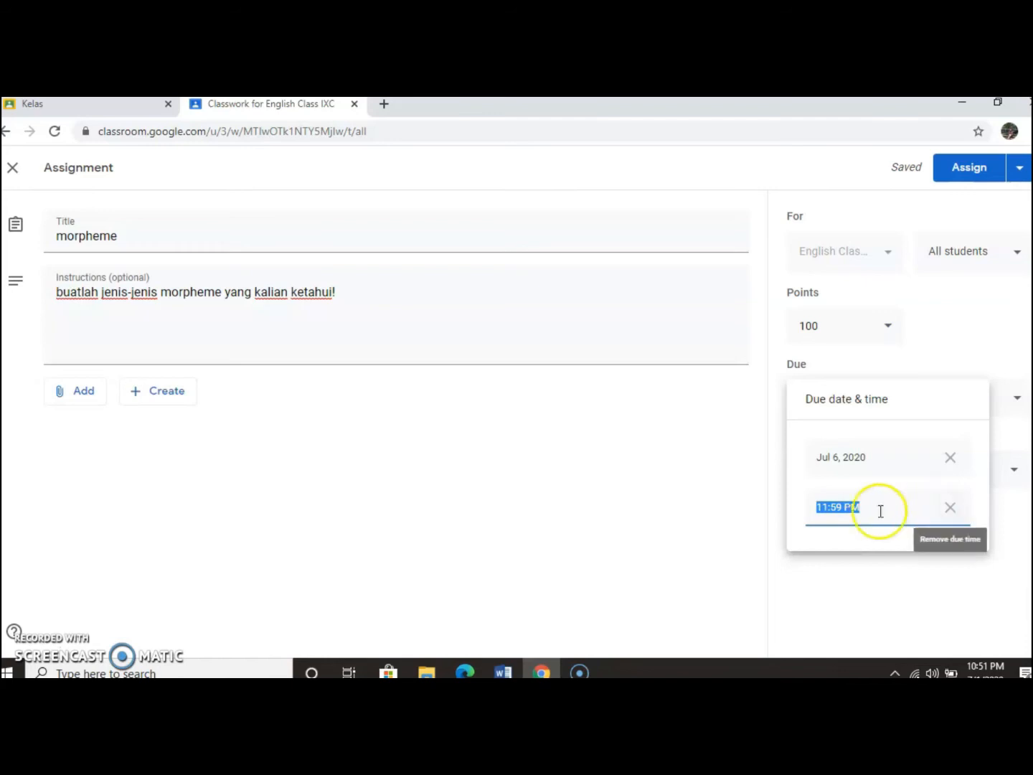
{"action": "left_click", "coordinate": [834, 506]}
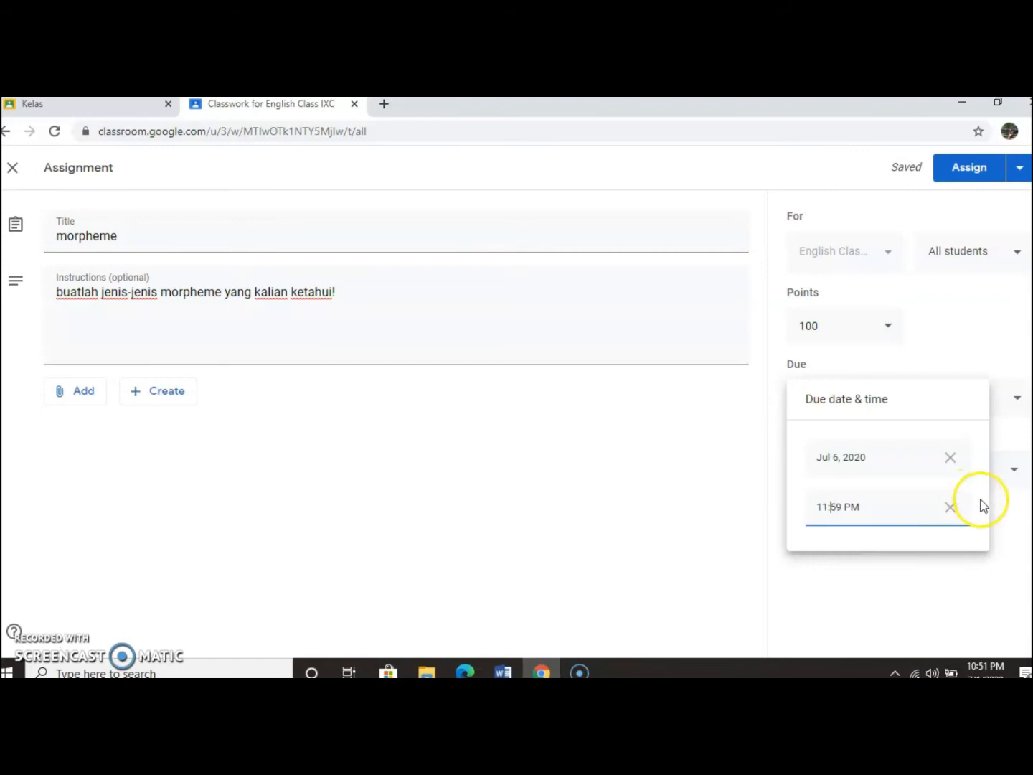
{"action": "left_click", "coordinate": [952, 184]}
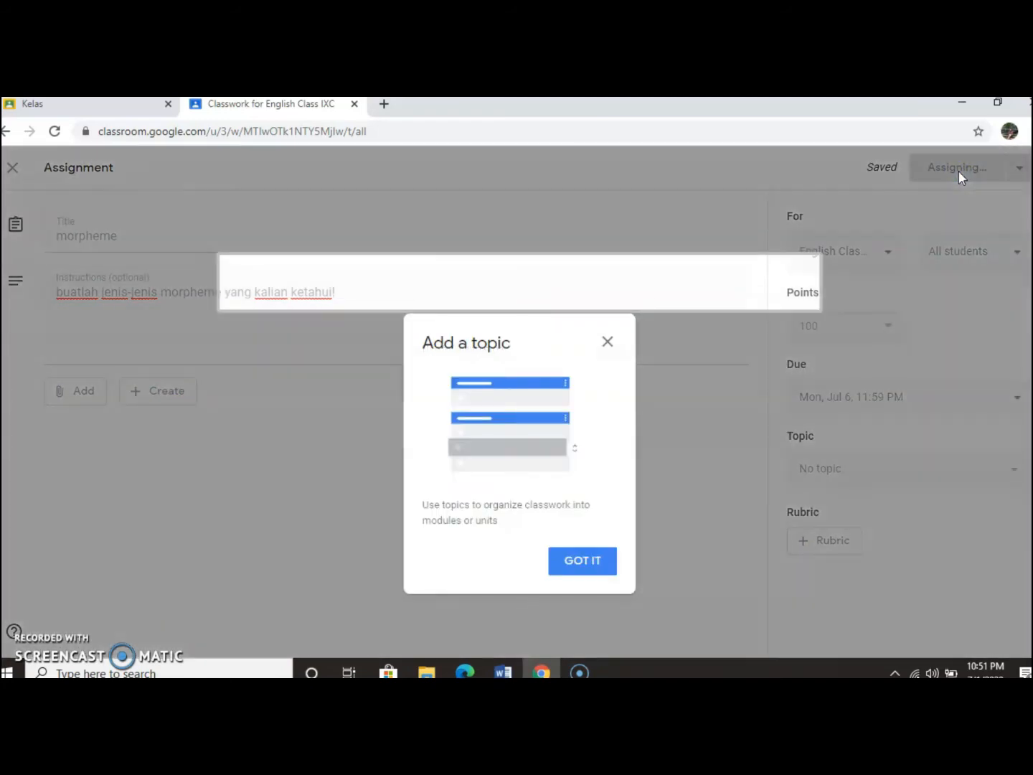
{"action": "left_click", "coordinate": [574, 570]}
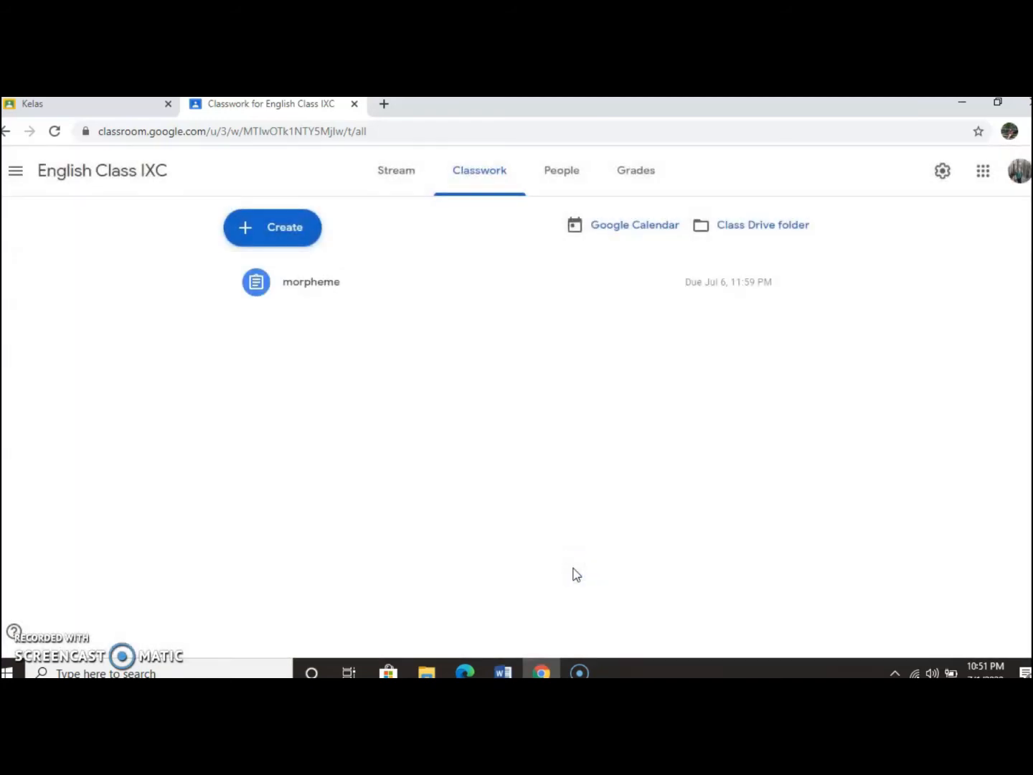
Step: Check the class stream for the new assignment post and open the class's Google Calendar from its classwork page
{"action": "left_click", "coordinate": [390, 183]}
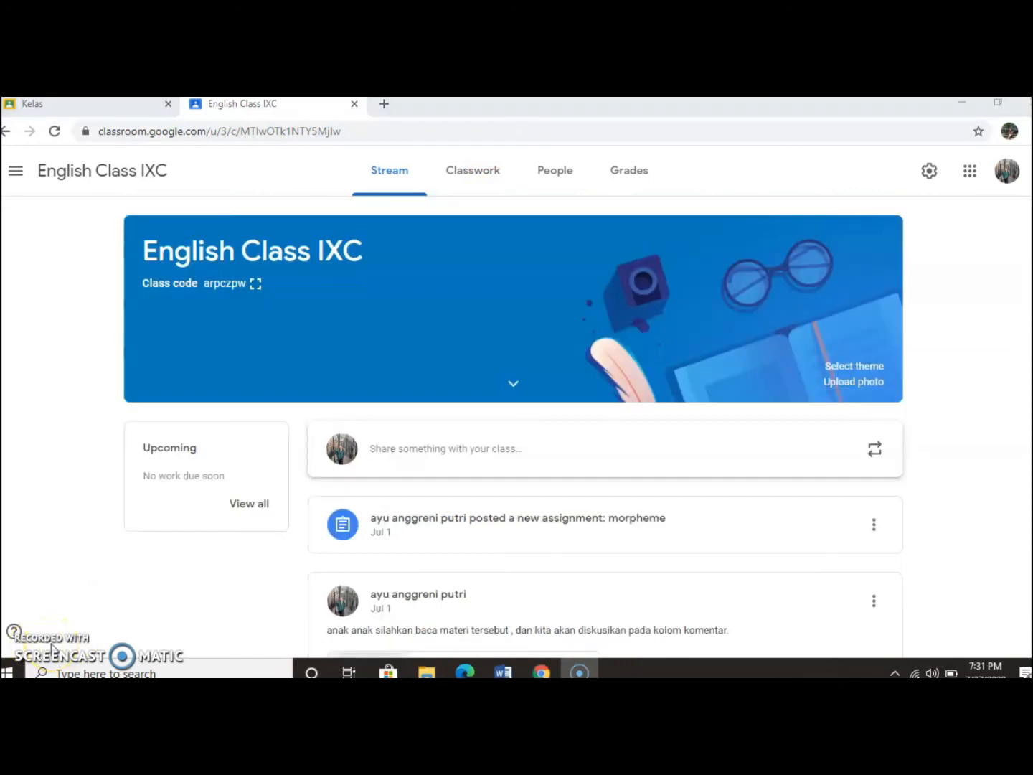
{"action": "left_click", "coordinate": [469, 176]}
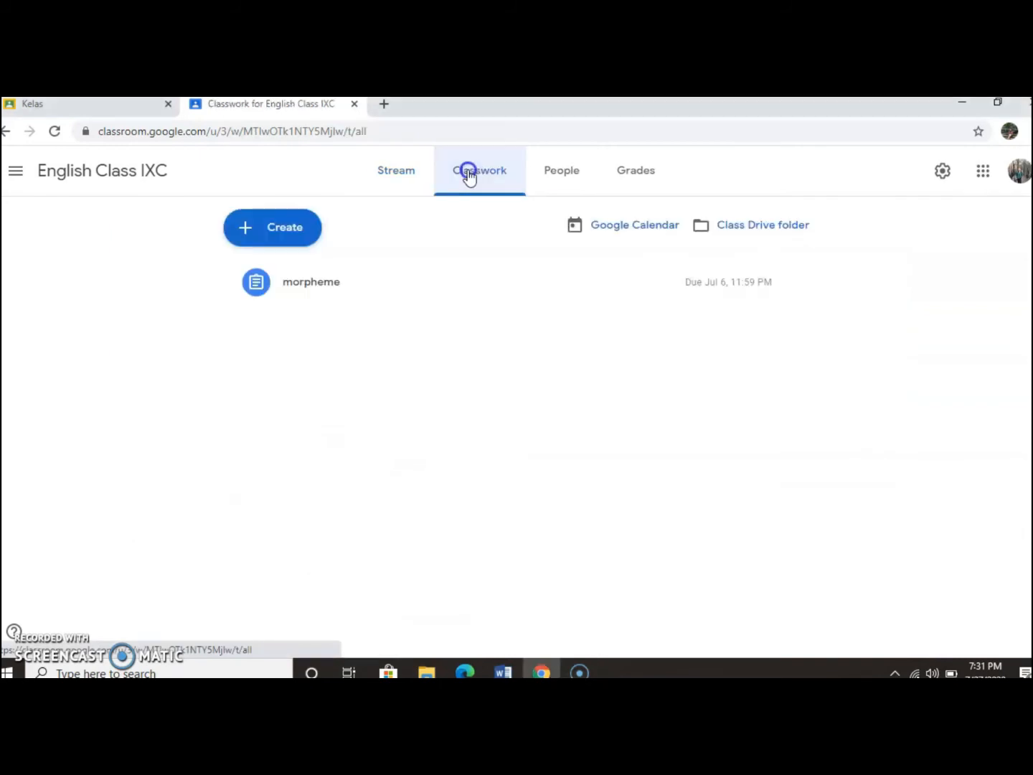
{"action": "left_click", "coordinate": [621, 234]}
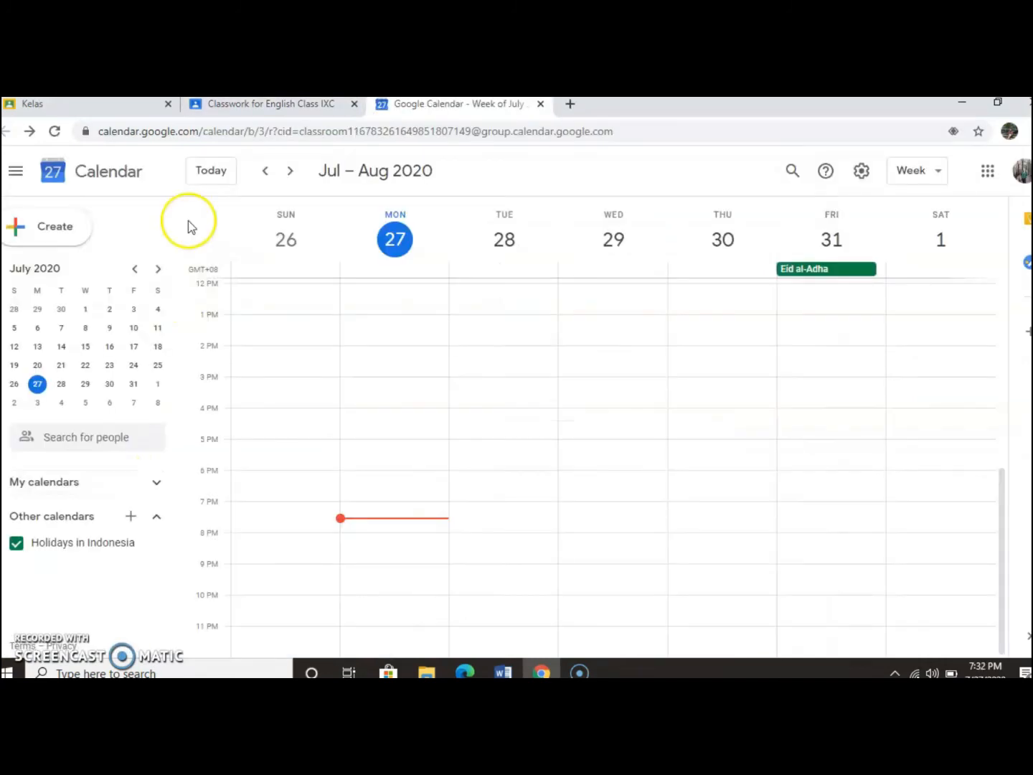
Step: Start a new calendar event for Tuesday, July 28, 2:00pm to 3:00pm, on the English Class IXC calendar
{"action": "left_click", "coordinate": [54, 228]}
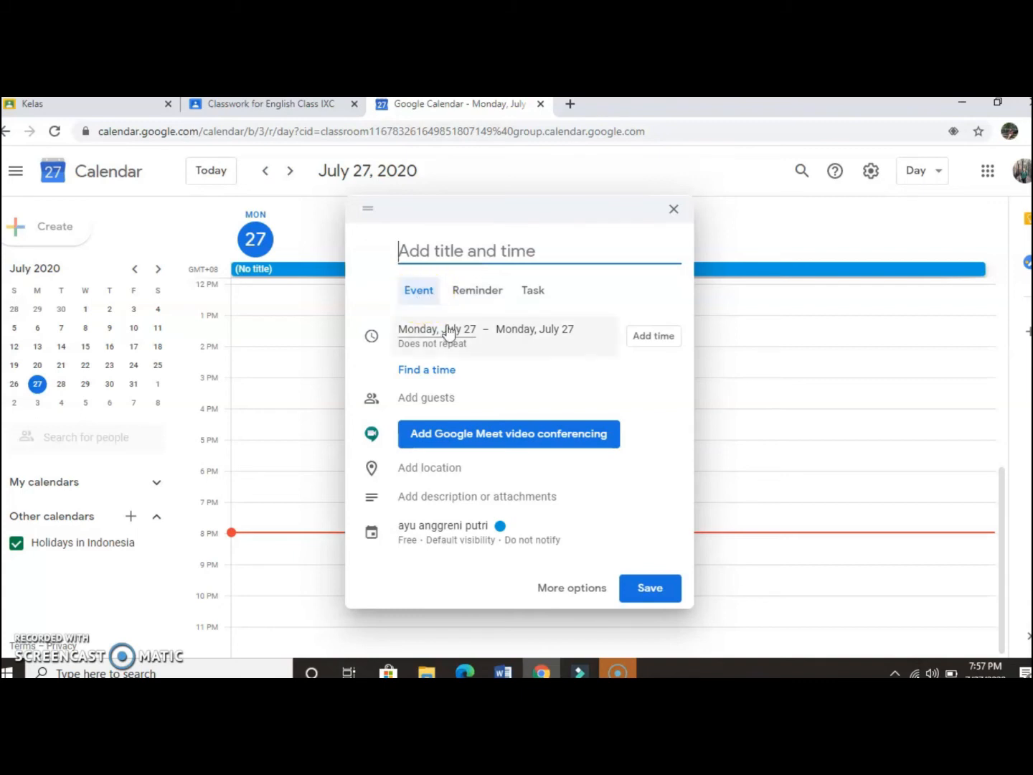
{"action": "left_click", "coordinate": [430, 372]}
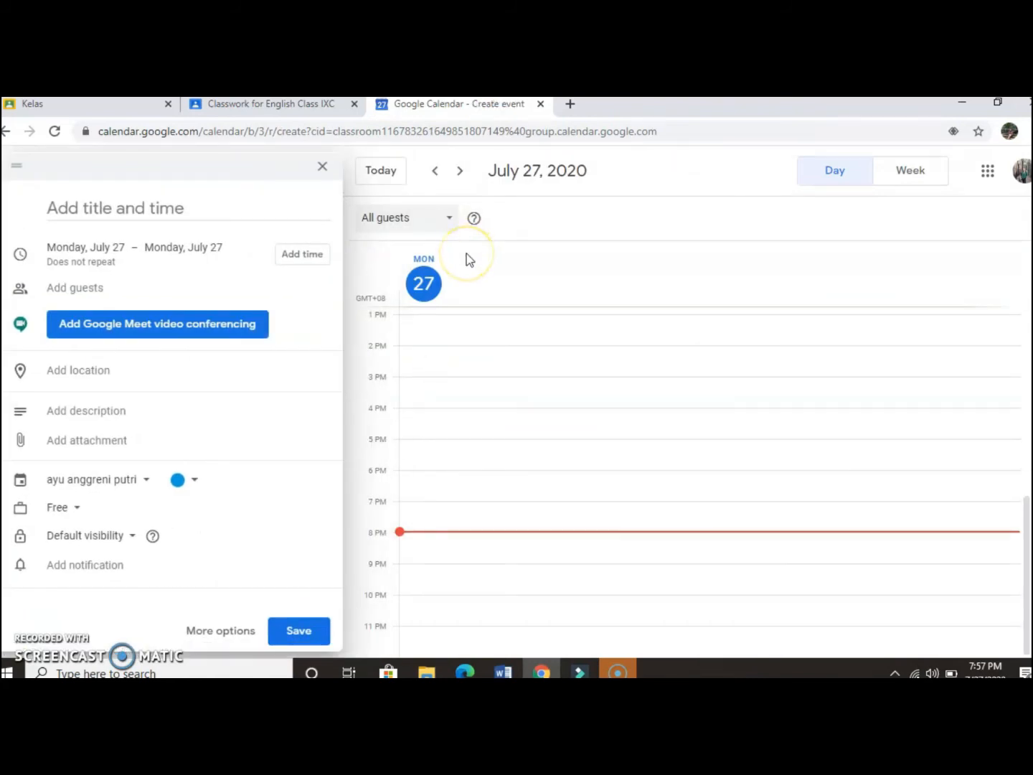
{"action": "left_click", "coordinate": [465, 171]}
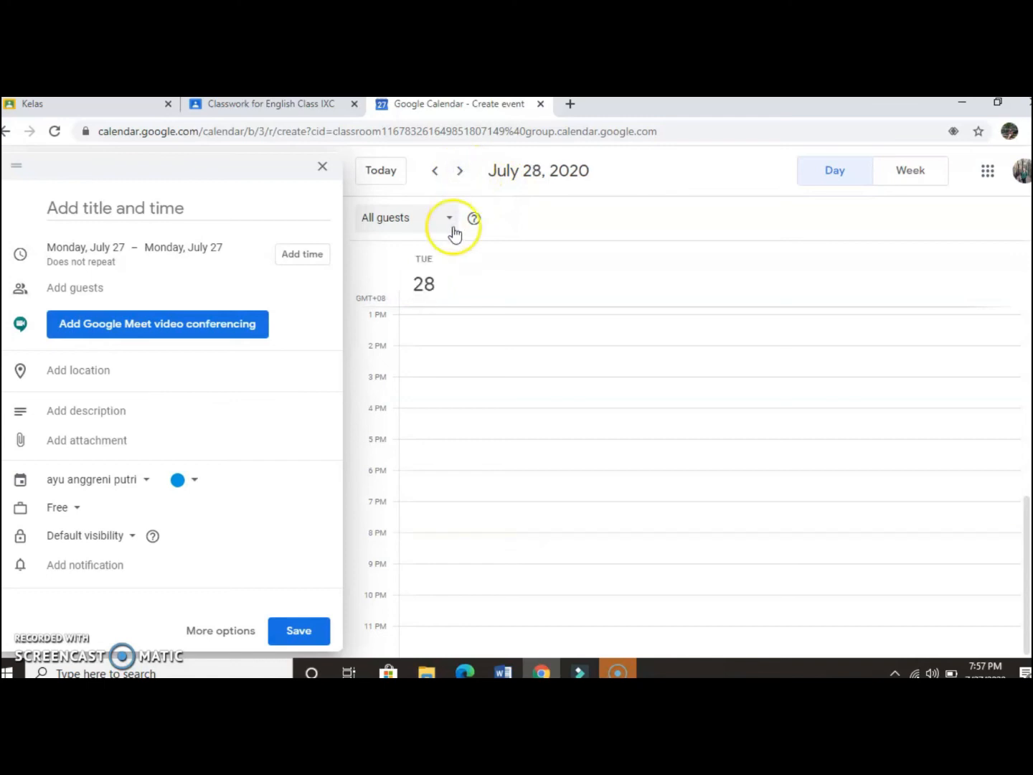
{"action": "left_click", "coordinate": [413, 362]}
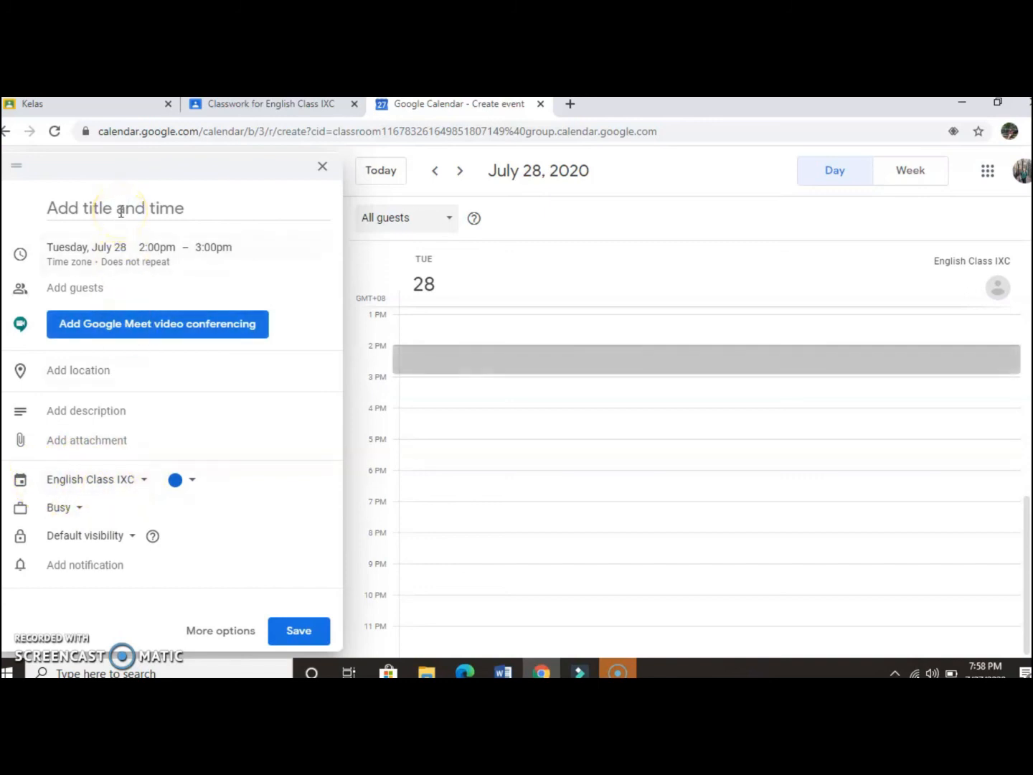
Step: Title the event "pertemuan belajar online" and add the description "semoga semua bisa hadir"
{"action": "left_click", "coordinate": [120, 211]}
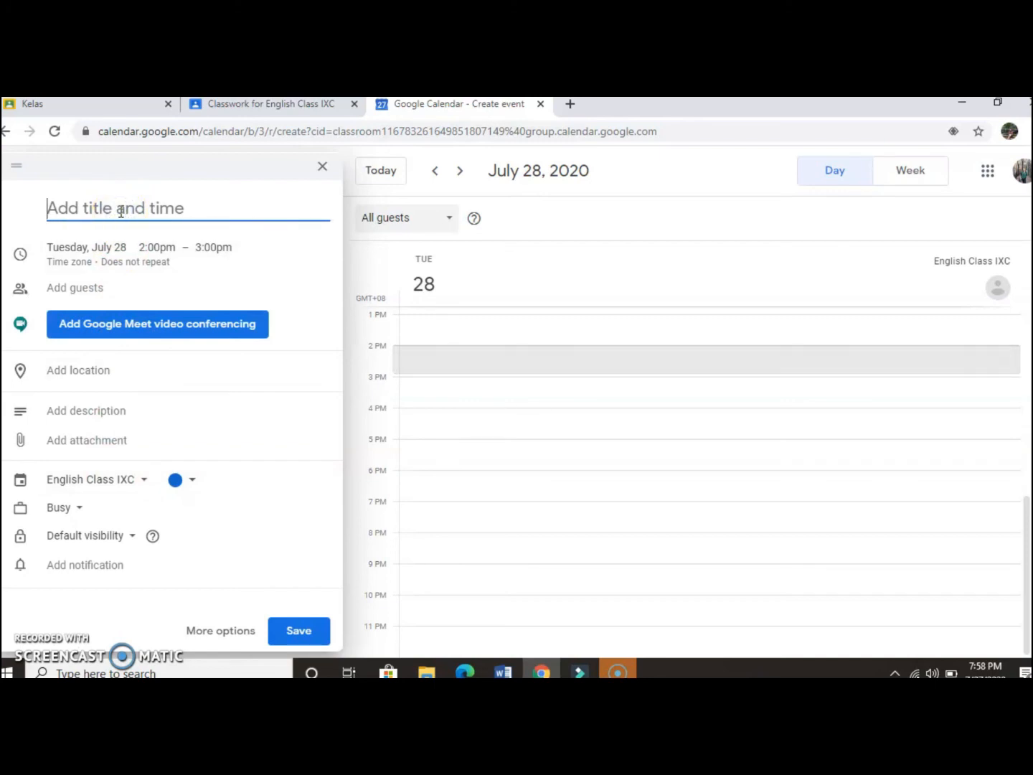
{"action": "type", "text": "pertemuan belajar online"}
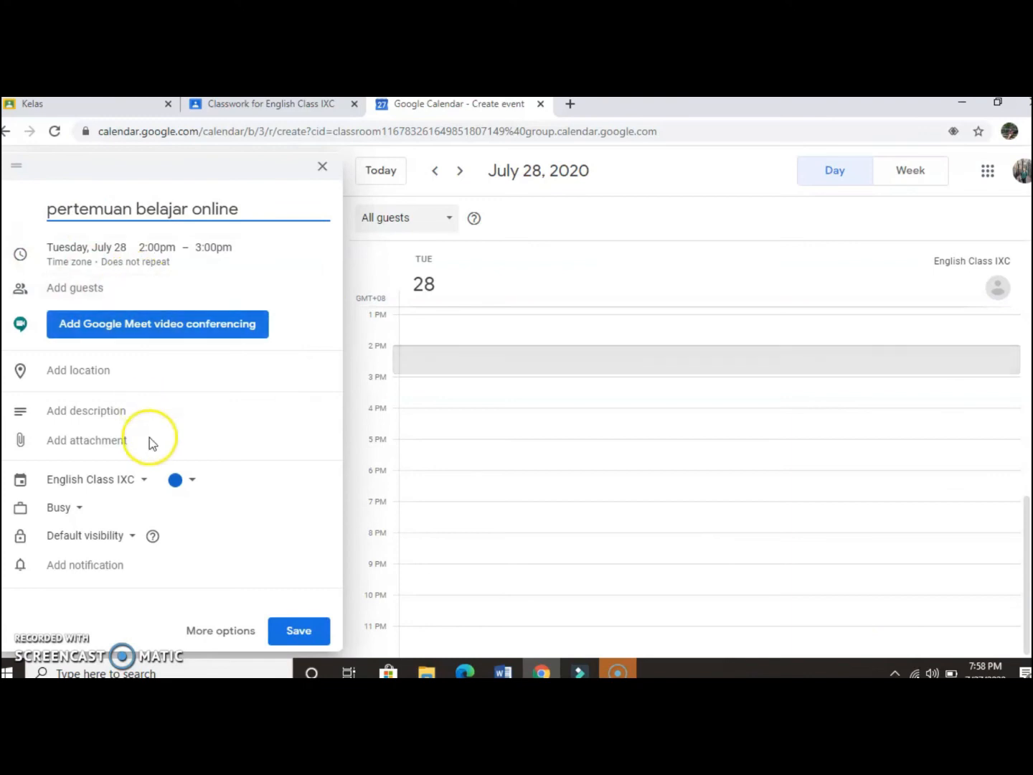
{"action": "left_click", "coordinate": [113, 423]}
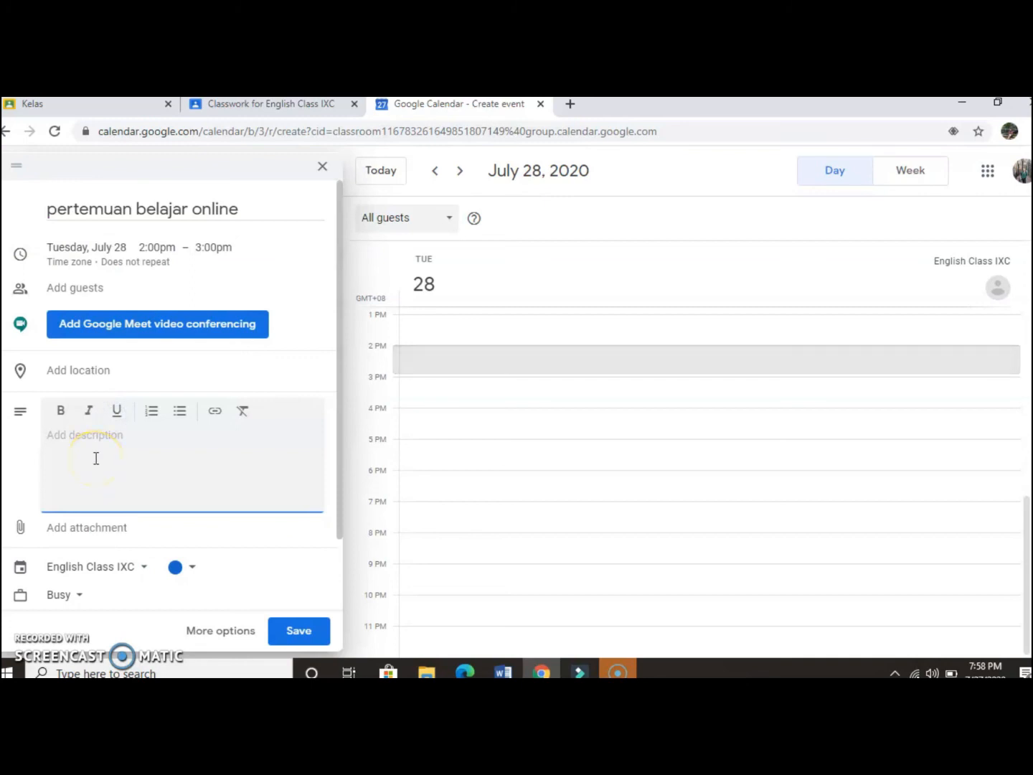
{"action": "type", "text": "semoga semua bisa hadir"}
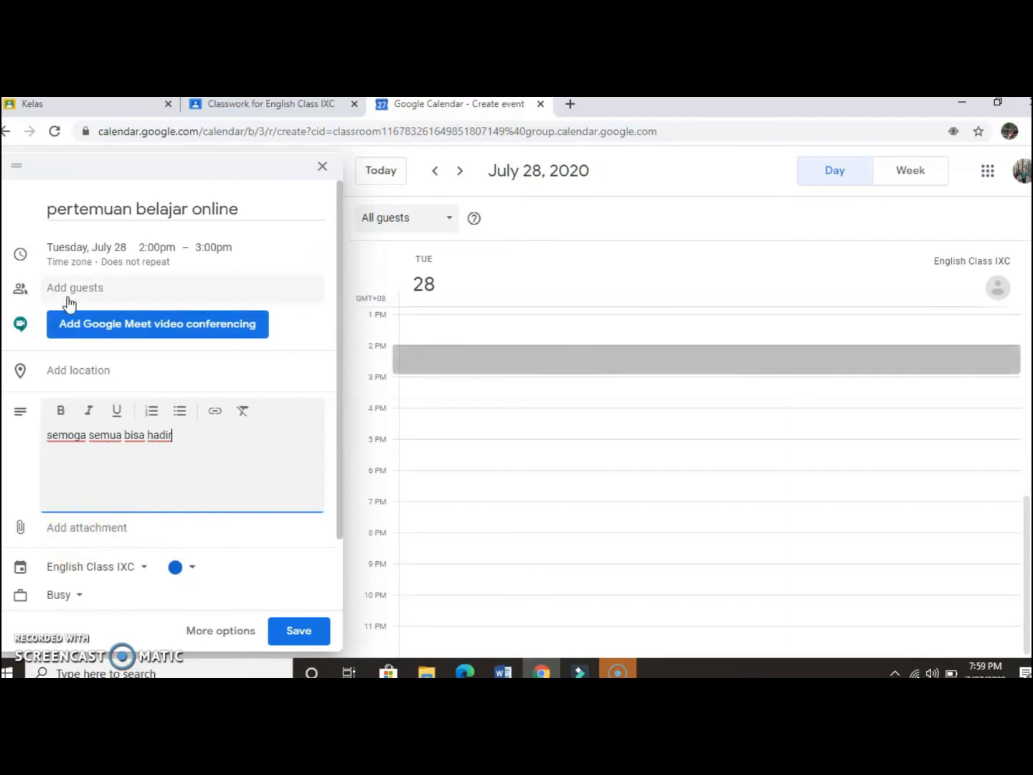
Step: Add Google Meet video conferencing to the event, copy its meeting link and save the event
{"action": "left_click", "coordinate": [87, 321]}
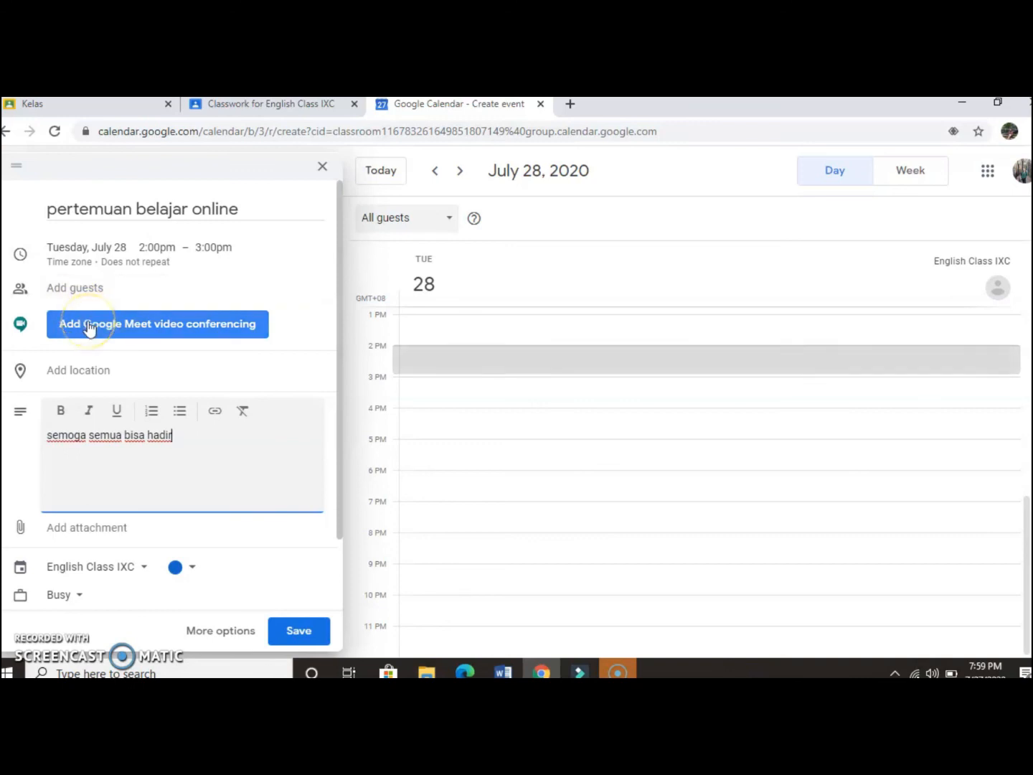
{"action": "left_click", "coordinate": [89, 327]}
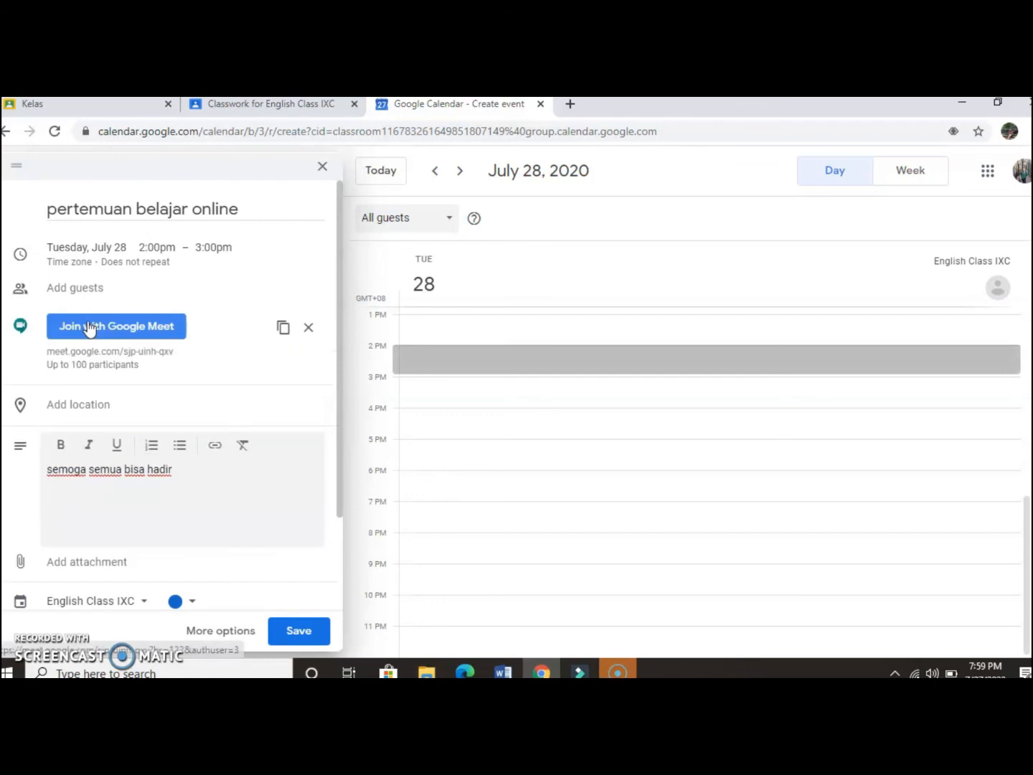
{"action": "left_click", "coordinate": [282, 329]}
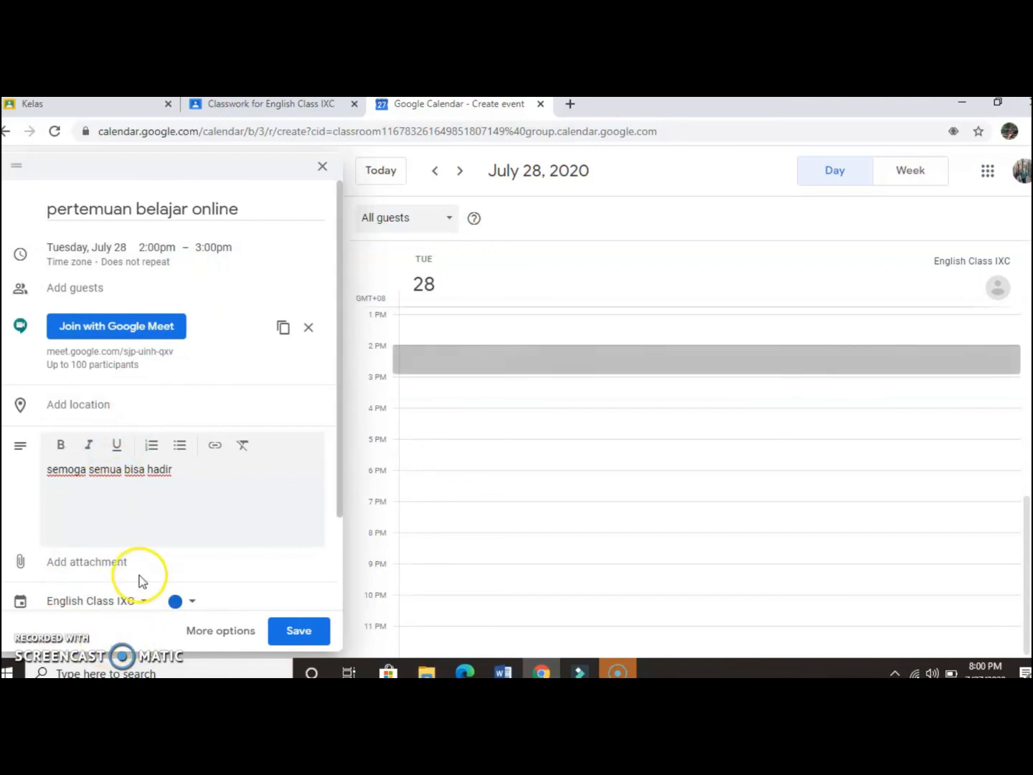
{"action": "left_click", "coordinate": [293, 636]}
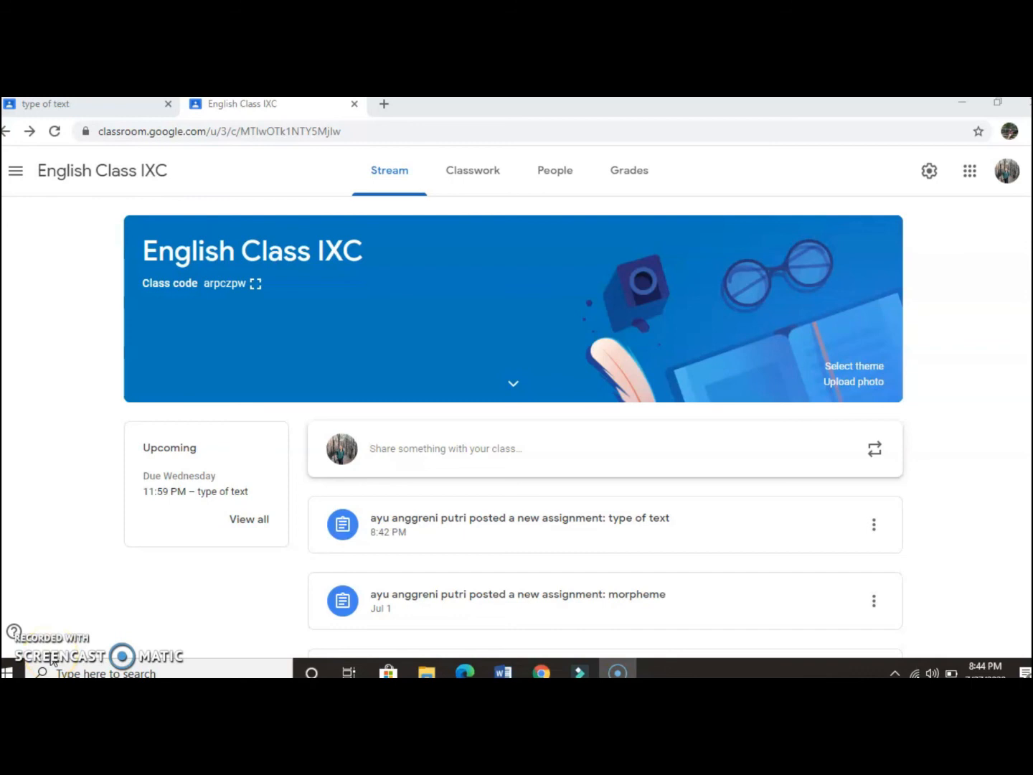
Step: Open the "type of text" assignment from the class stream and open the student's submitted Narrative text answer document
{"action": "left_click", "coordinate": [514, 569]}
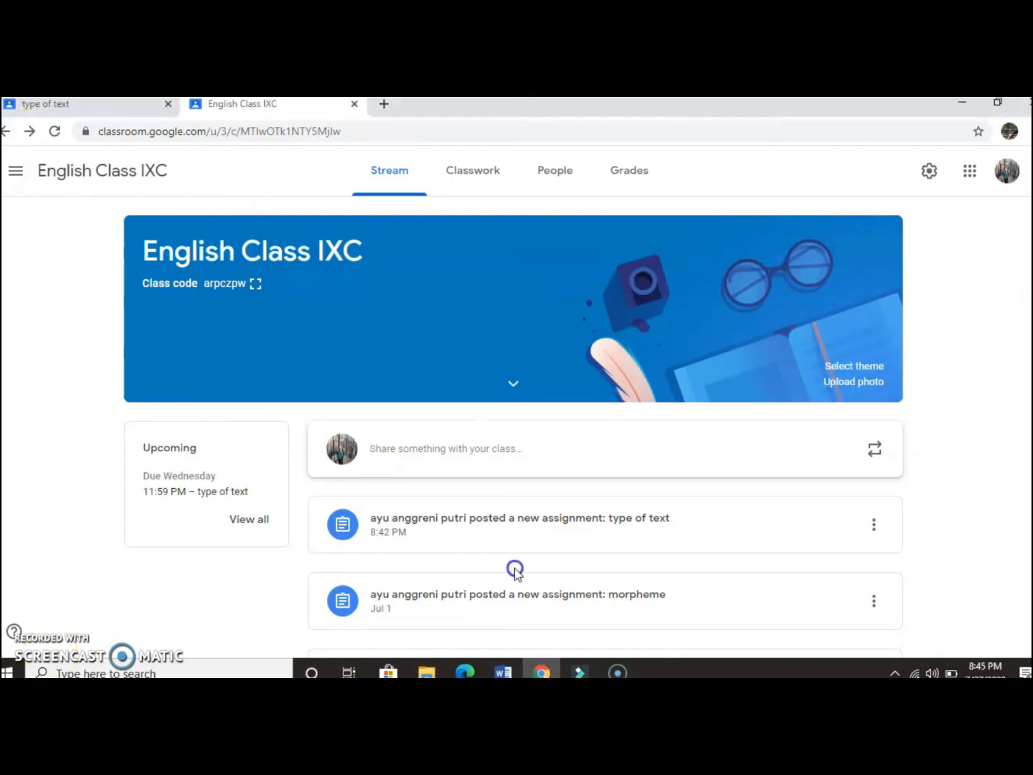
{"action": "left_click", "coordinate": [480, 524]}
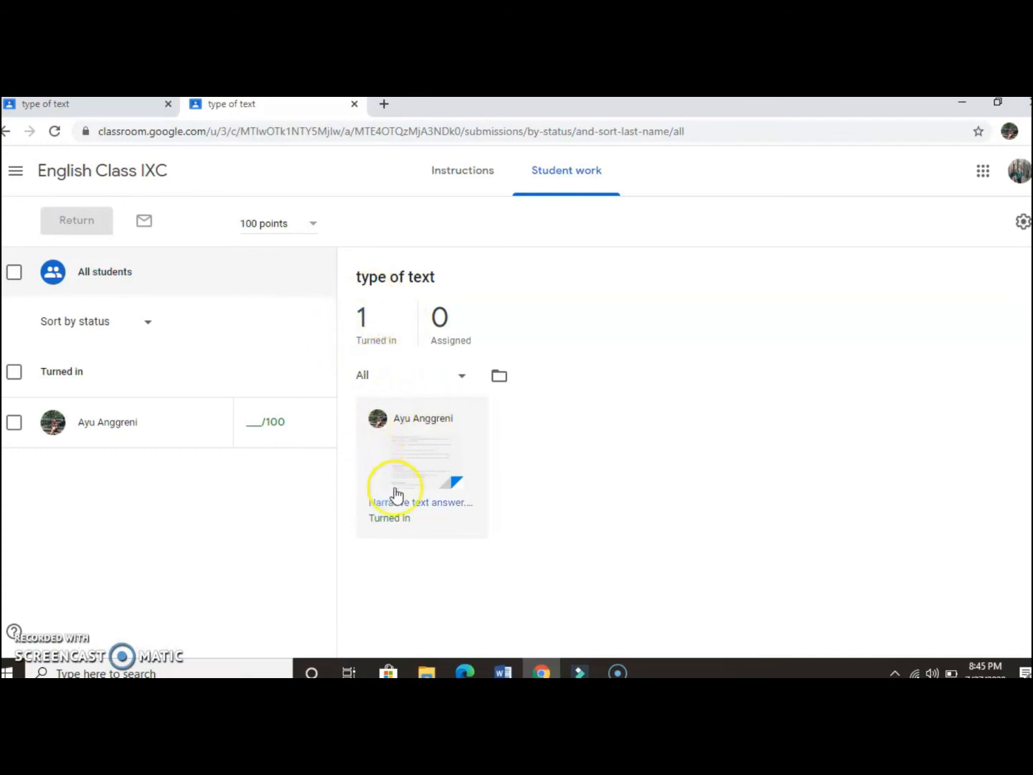
{"action": "left_click", "coordinate": [450, 477]}
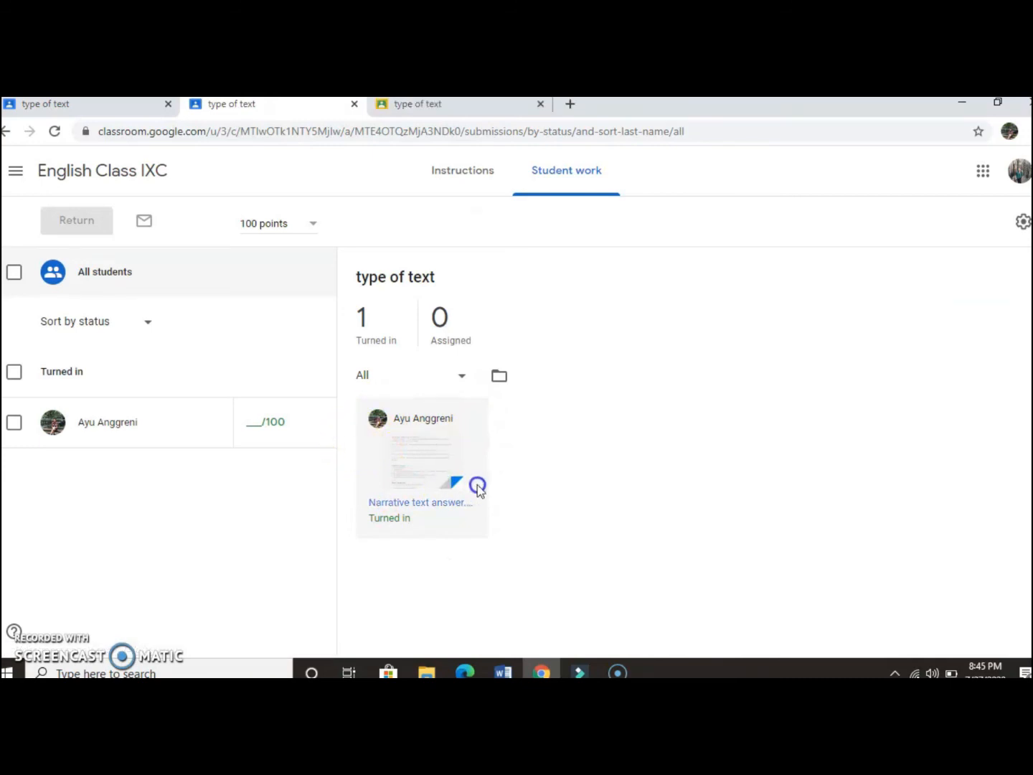
{"action": "left_click", "coordinate": [433, 491]}
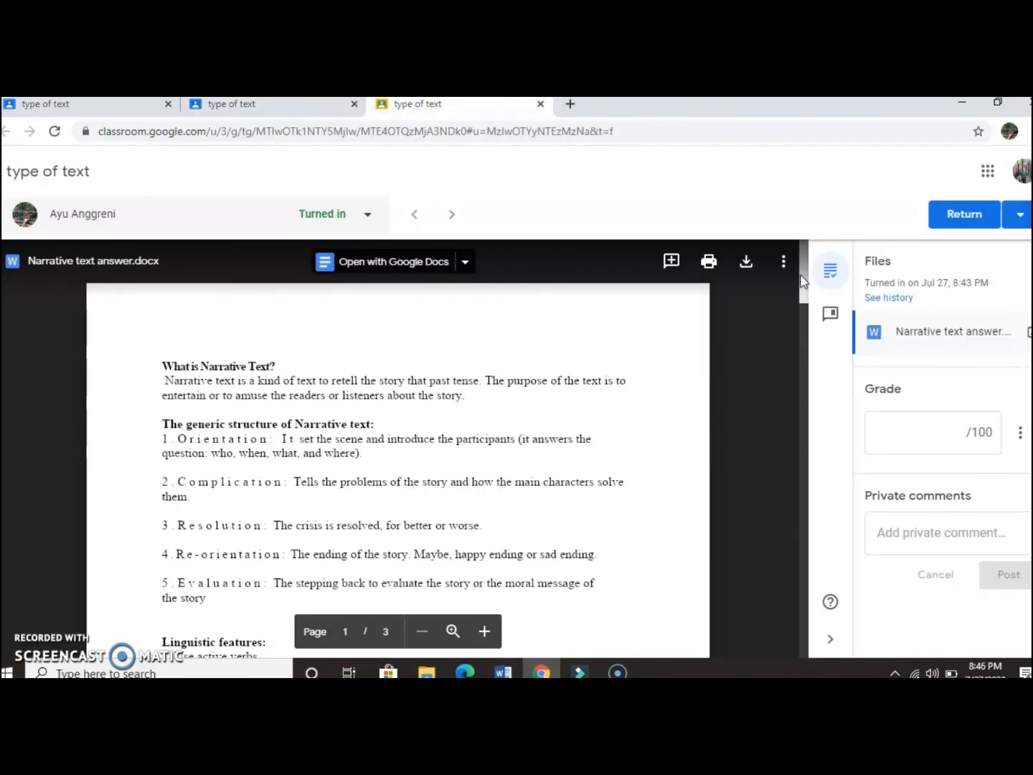
Step: Post the private comment "perbaiki tanda baca" on the student's narrative text submission
{"action": "left_click", "coordinate": [899, 529]}
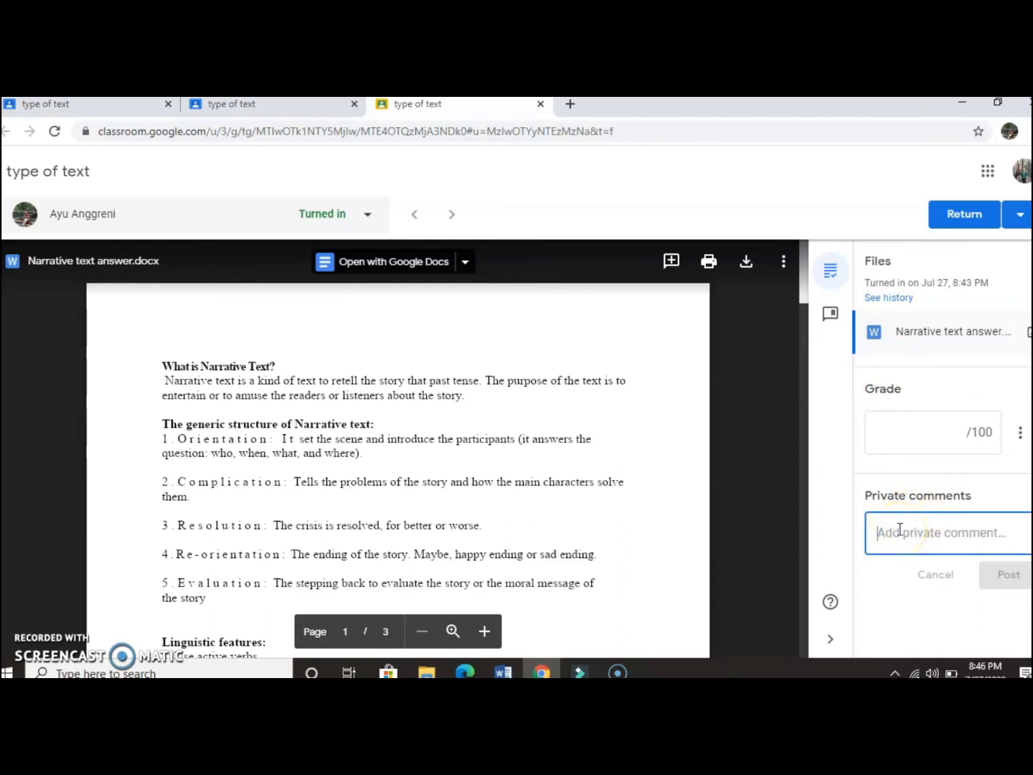
{"action": "type", "text": "perbaiki tanda baca"}
{"action": "left_click", "coordinate": [1011, 580]}
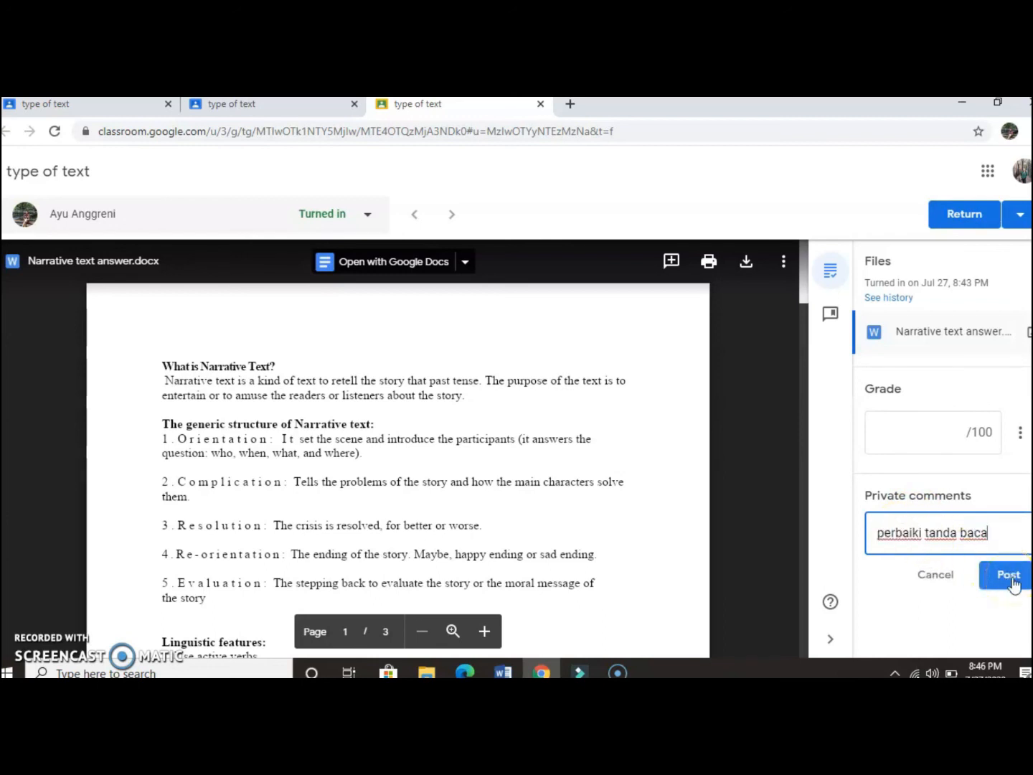
{"action": "left_click", "coordinate": [1013, 584]}
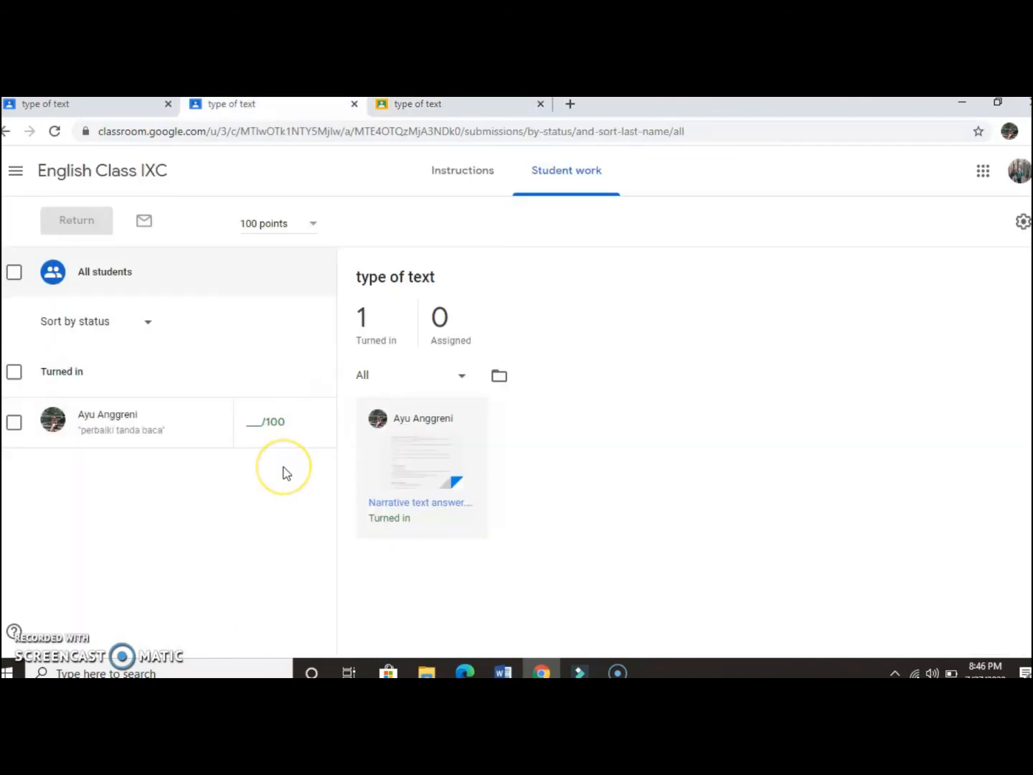
Step: Grade the student's "type of text" submission 87 out of 100 in the student work list
{"action": "left_click", "coordinate": [254, 422]}
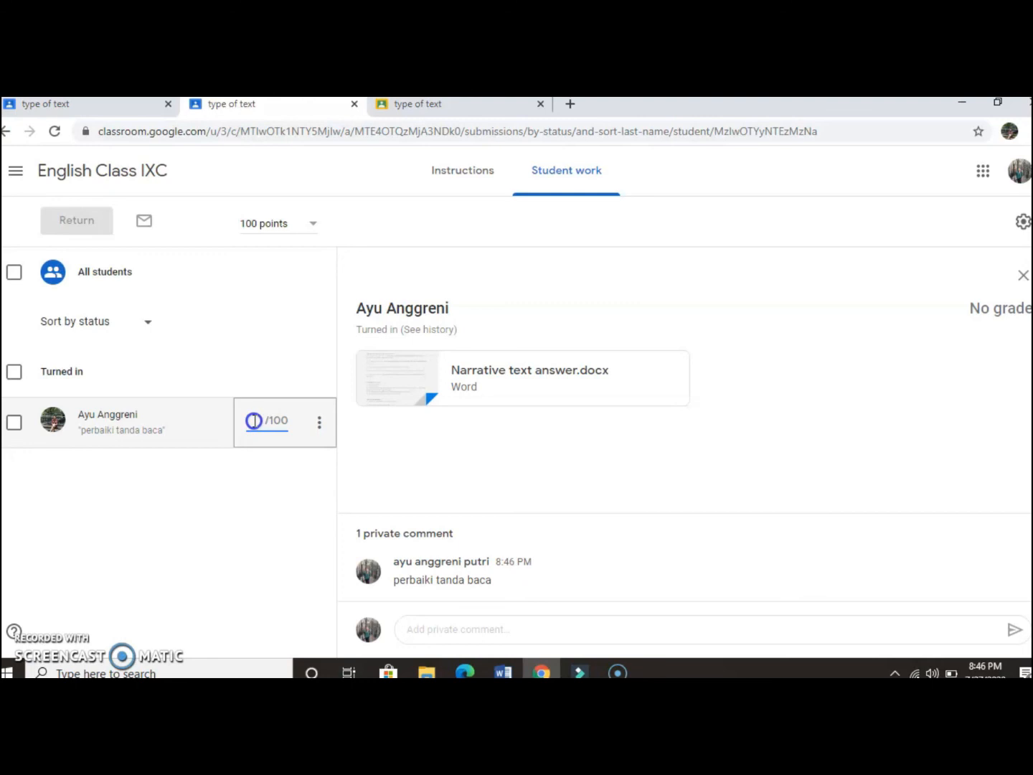
{"action": "type", "text": "87"}
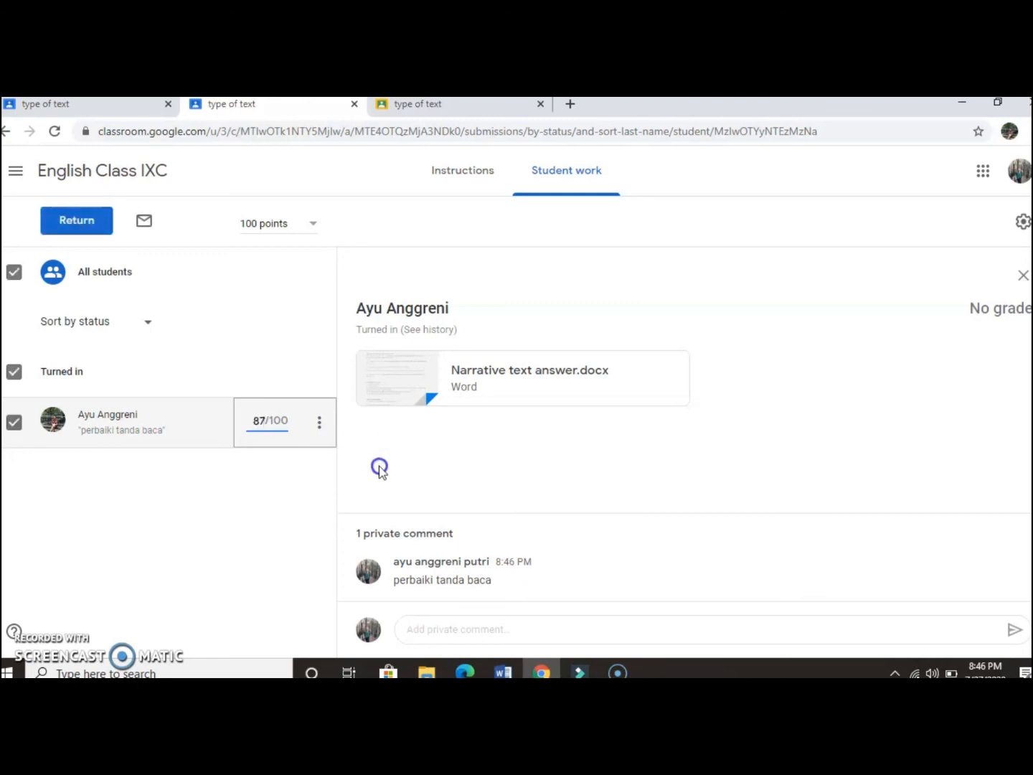
{"action": "left_click", "coordinate": [353, 463]}
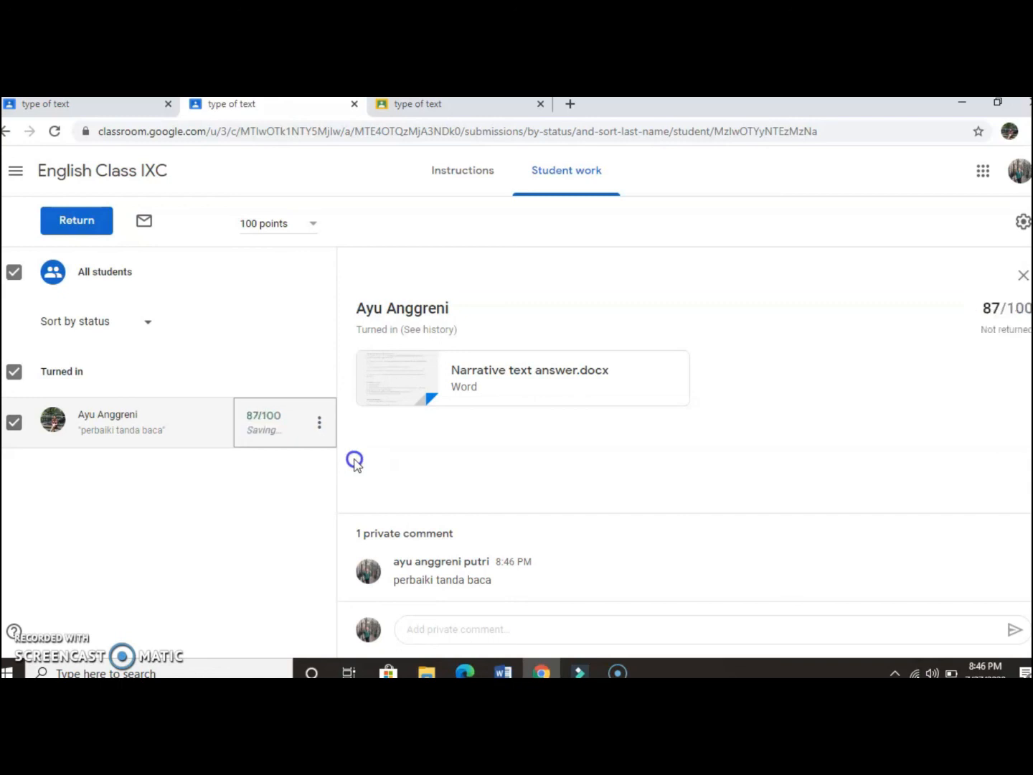